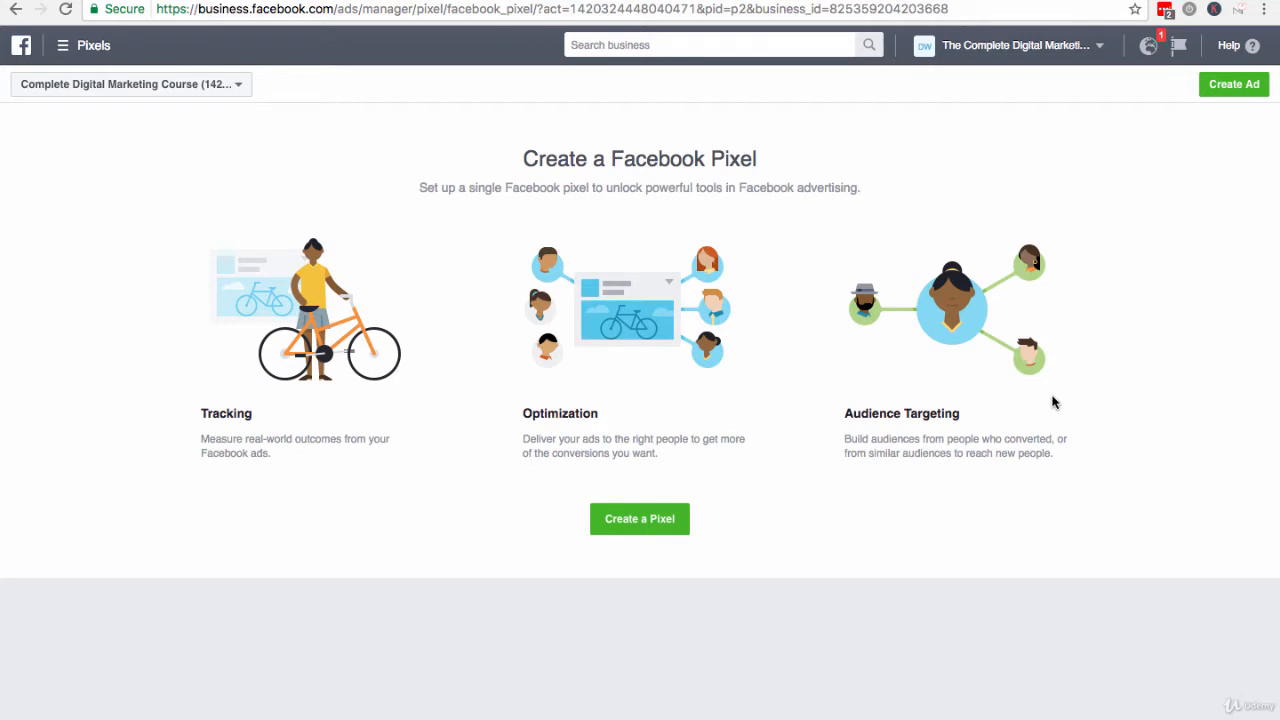
# Review the Audience Targeting description on building audiences from people who converted or from similar audiences
pyautogui.moveTo(946, 438); pyautogui.dragTo(1069, 434)
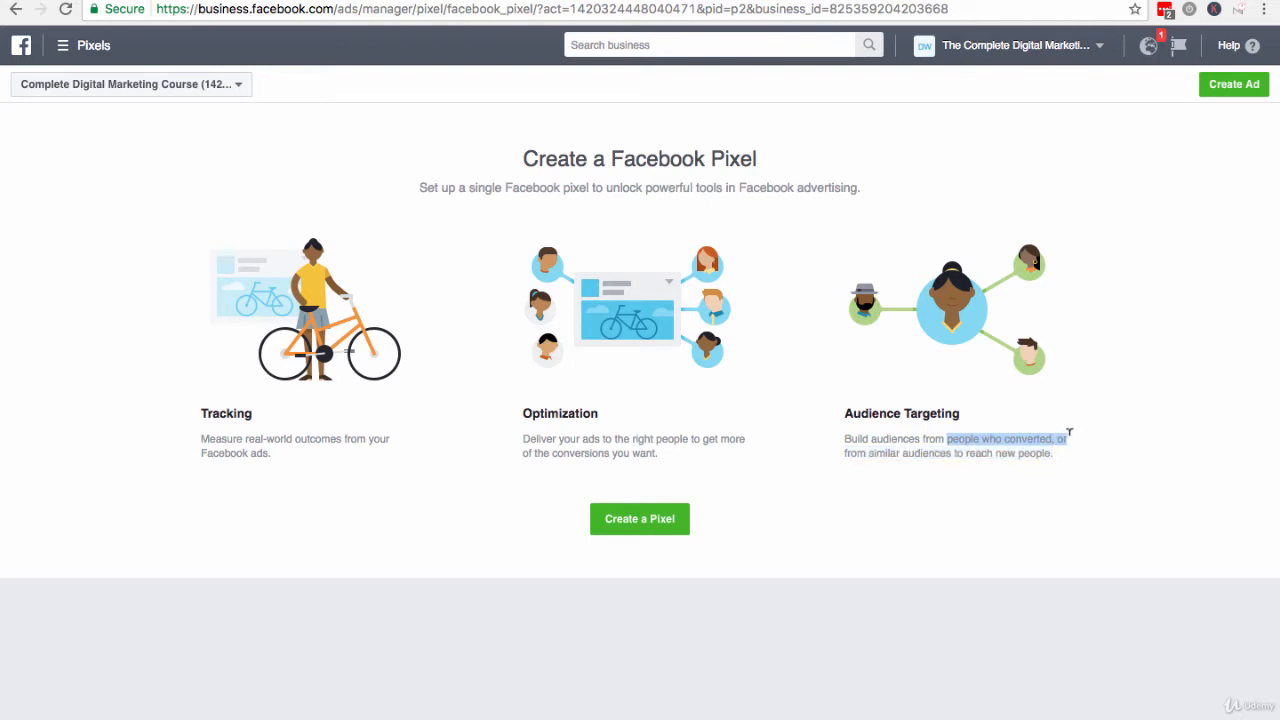
pyautogui.click(954, 449)
pyautogui.moveTo(855, 448); pyautogui.dragTo(1051, 449)
pyautogui.click(1043, 449)
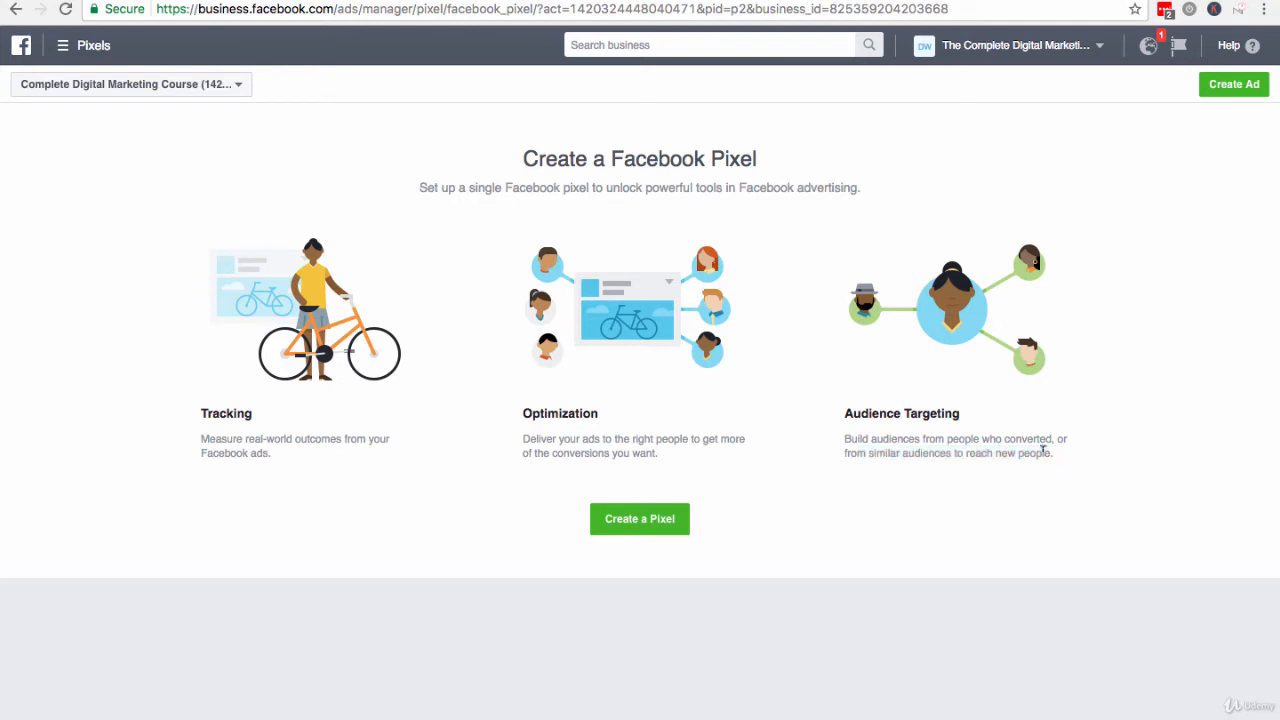
pyautogui.moveTo(845, 438); pyautogui.dragTo(1052, 435)
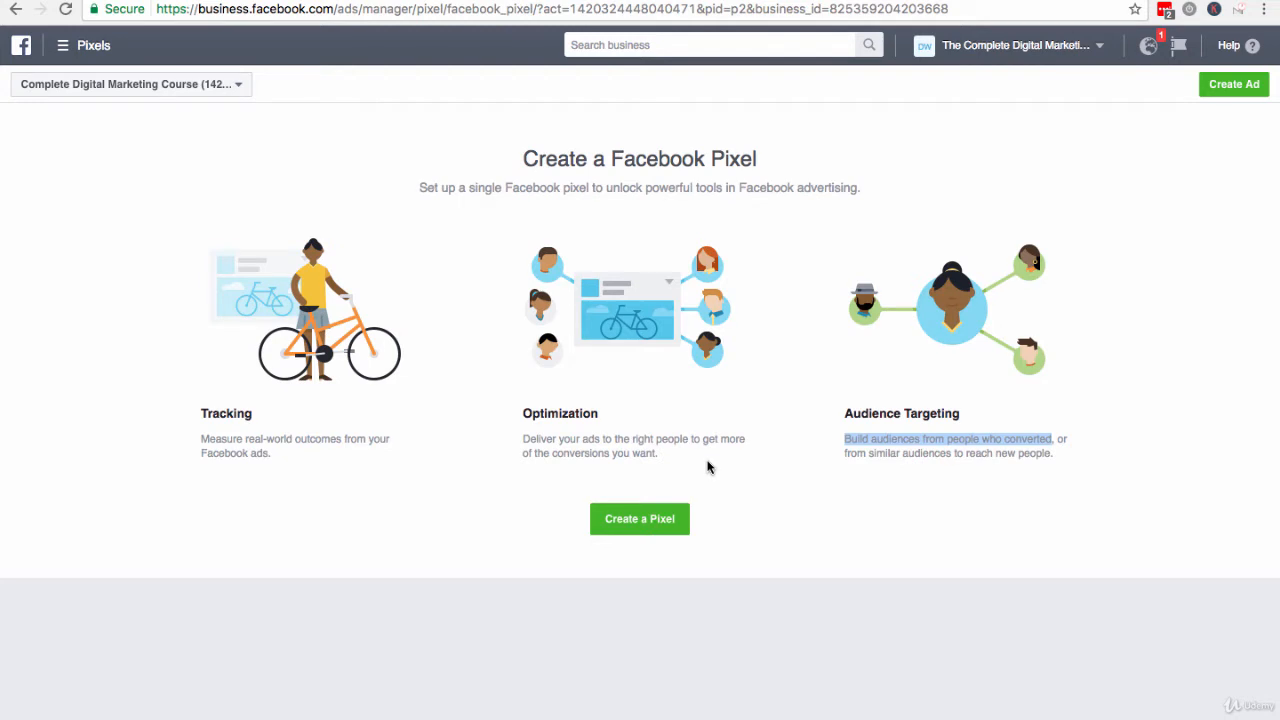
pyautogui.click(732, 504)
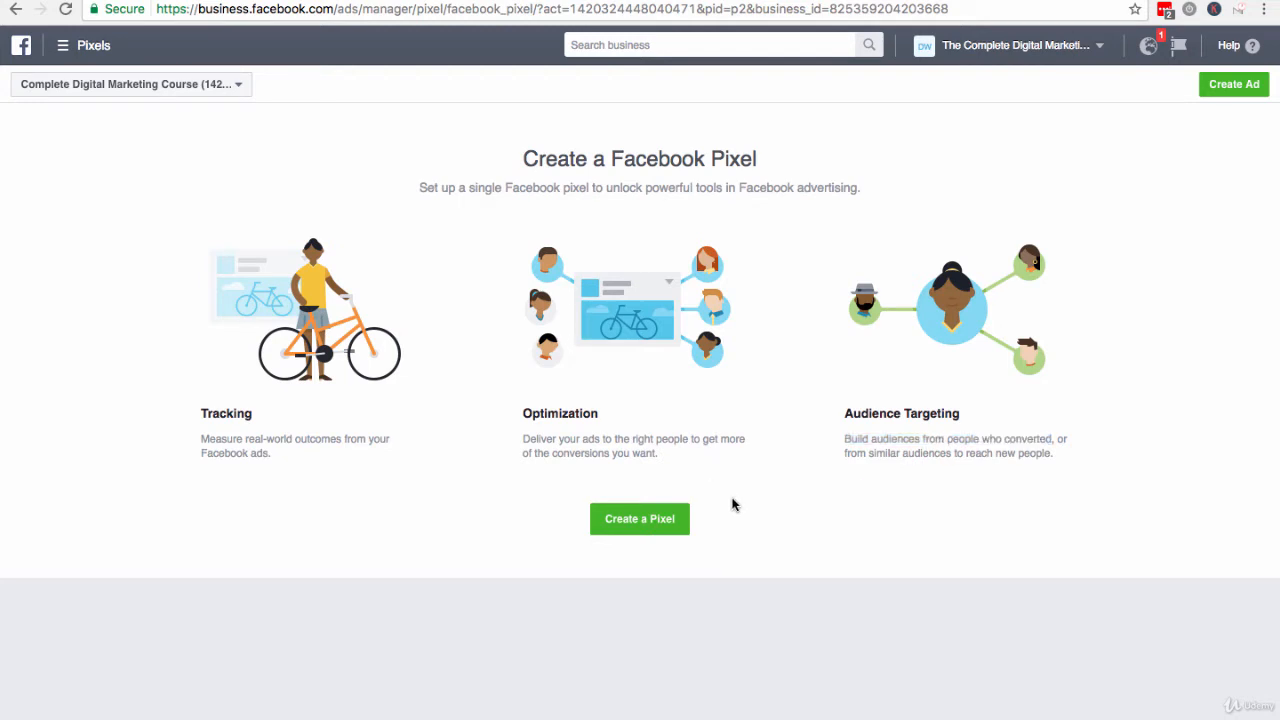
pyautogui.click(644, 522)
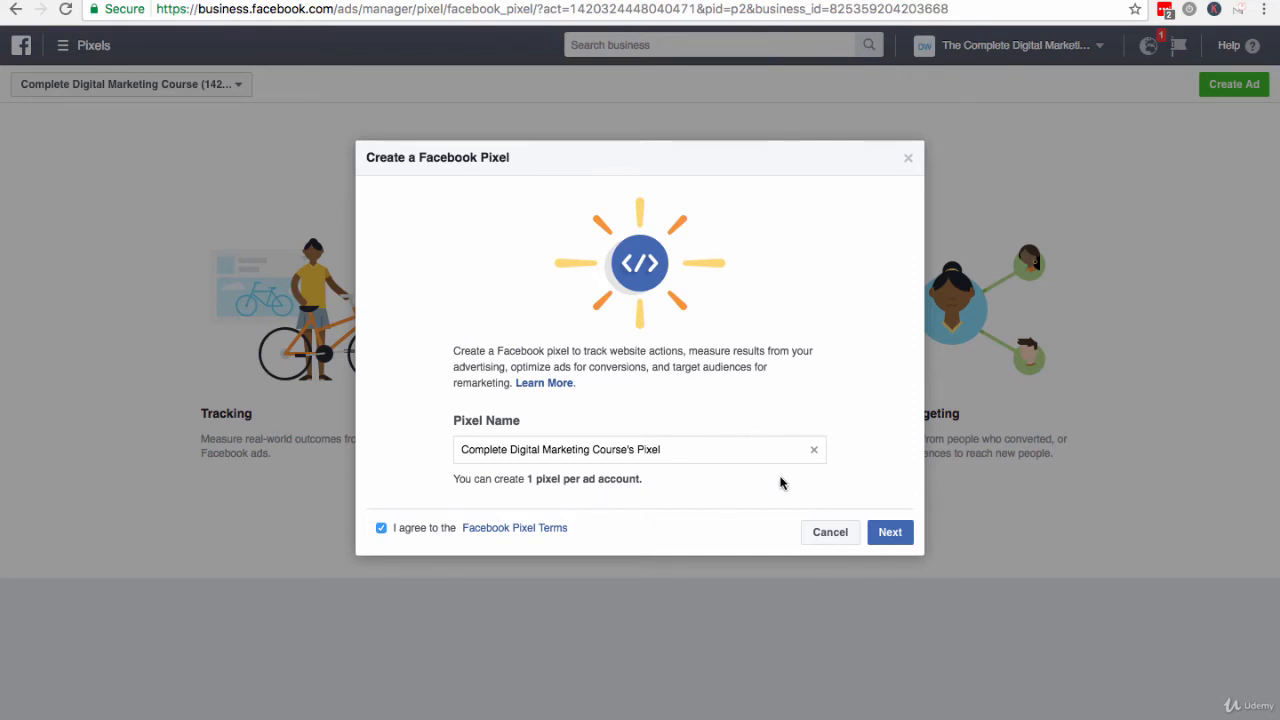
pyautogui.click(891, 531)
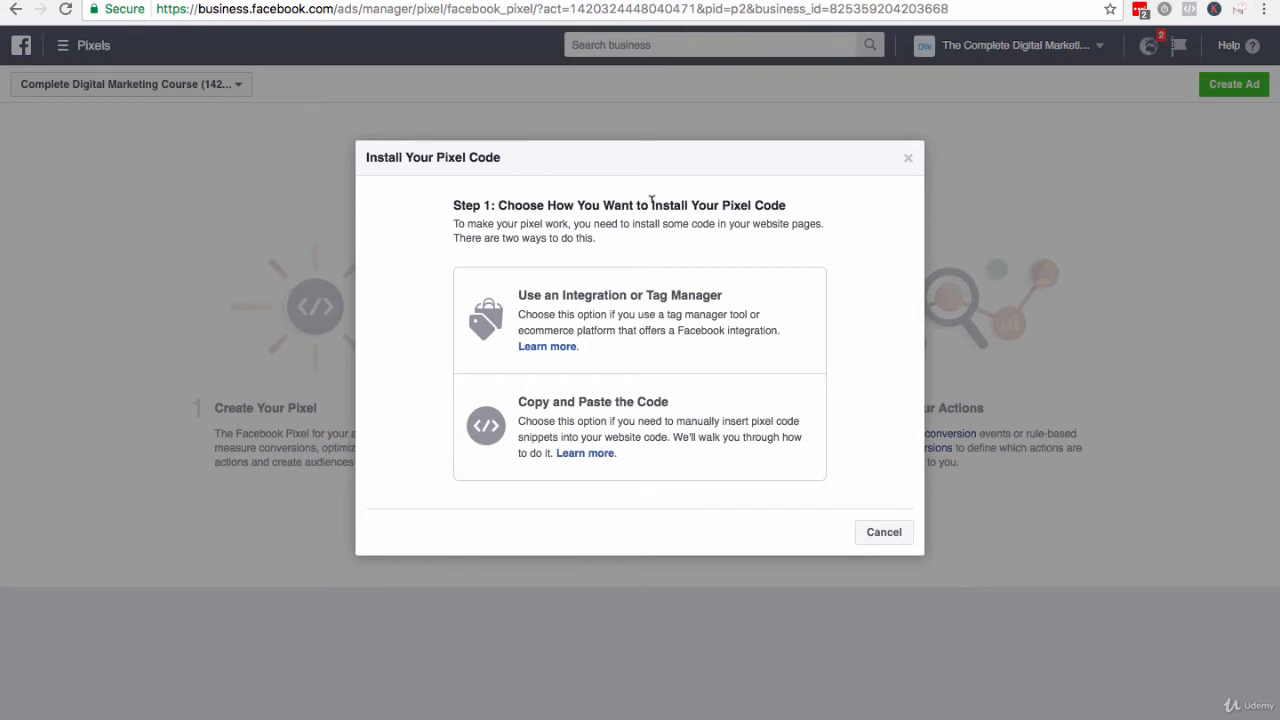
pyautogui.moveTo(651, 205); pyautogui.dragTo(790, 204)
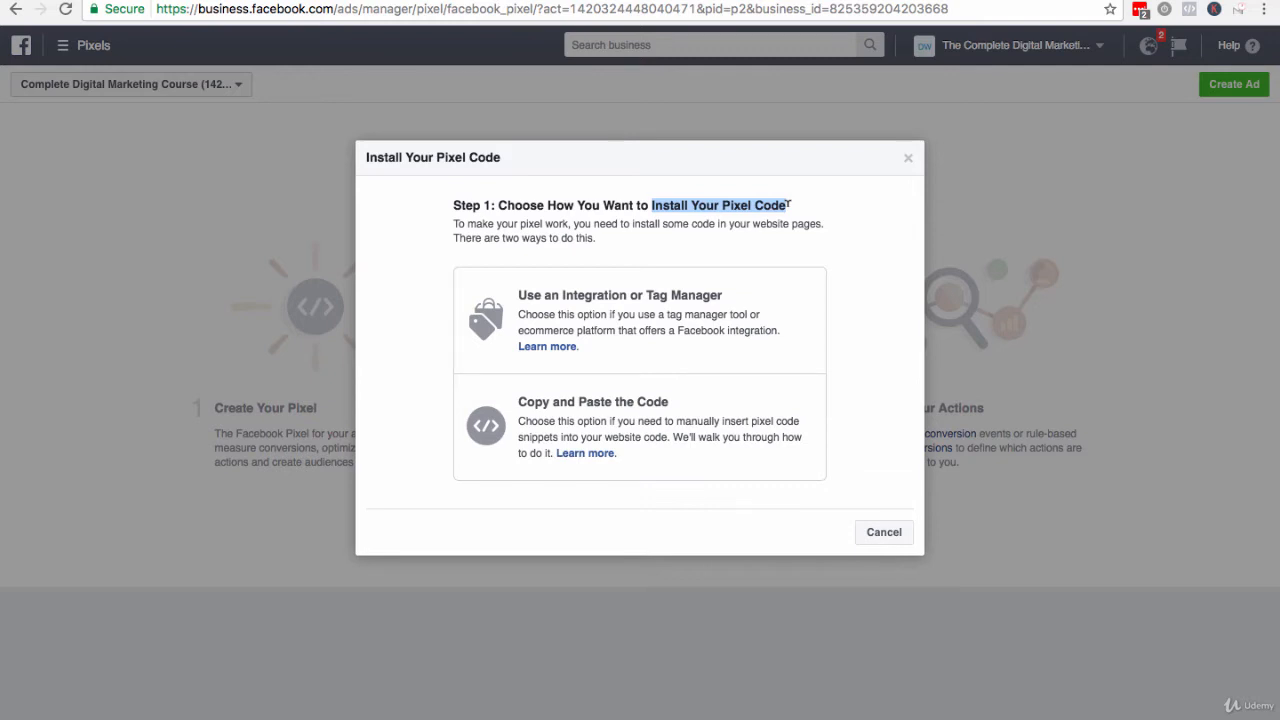
pyautogui.click(627, 244)
# Choose installation through an integration or tag manager and open the setup instructions for Shopify
pyautogui.moveTo(645, 295); pyautogui.dragTo(737, 299)
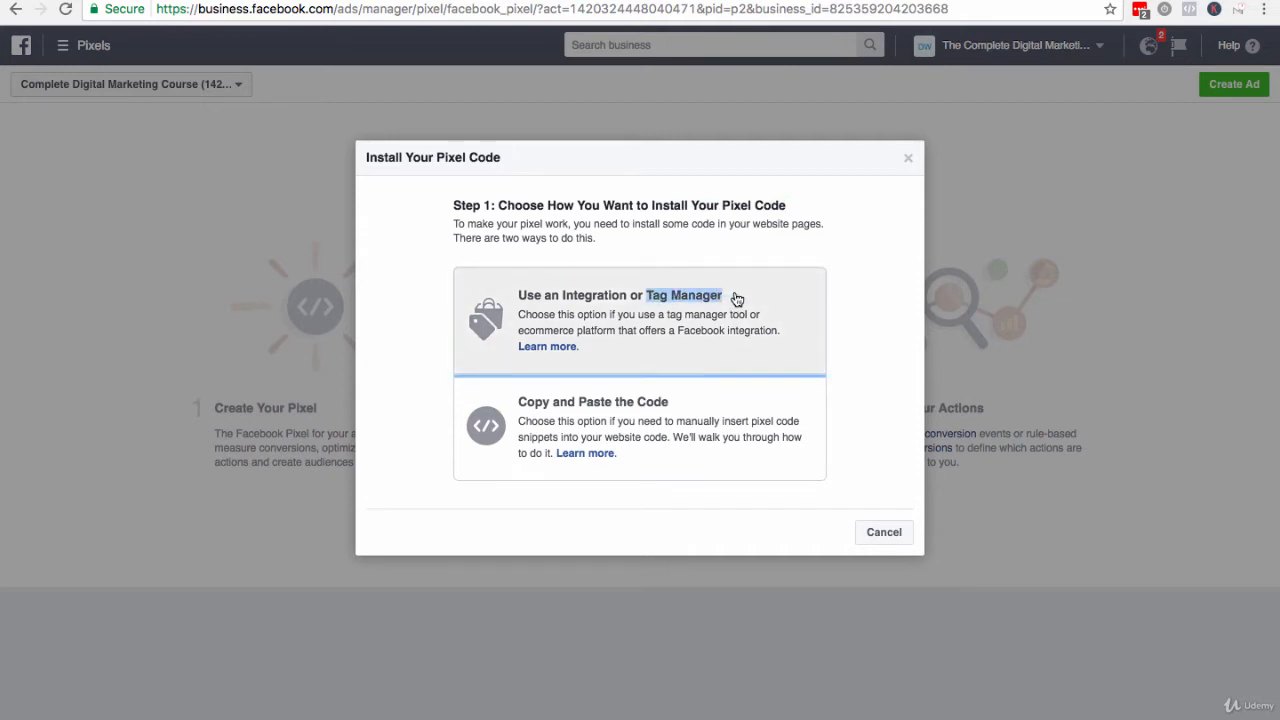
pyautogui.click(737, 299)
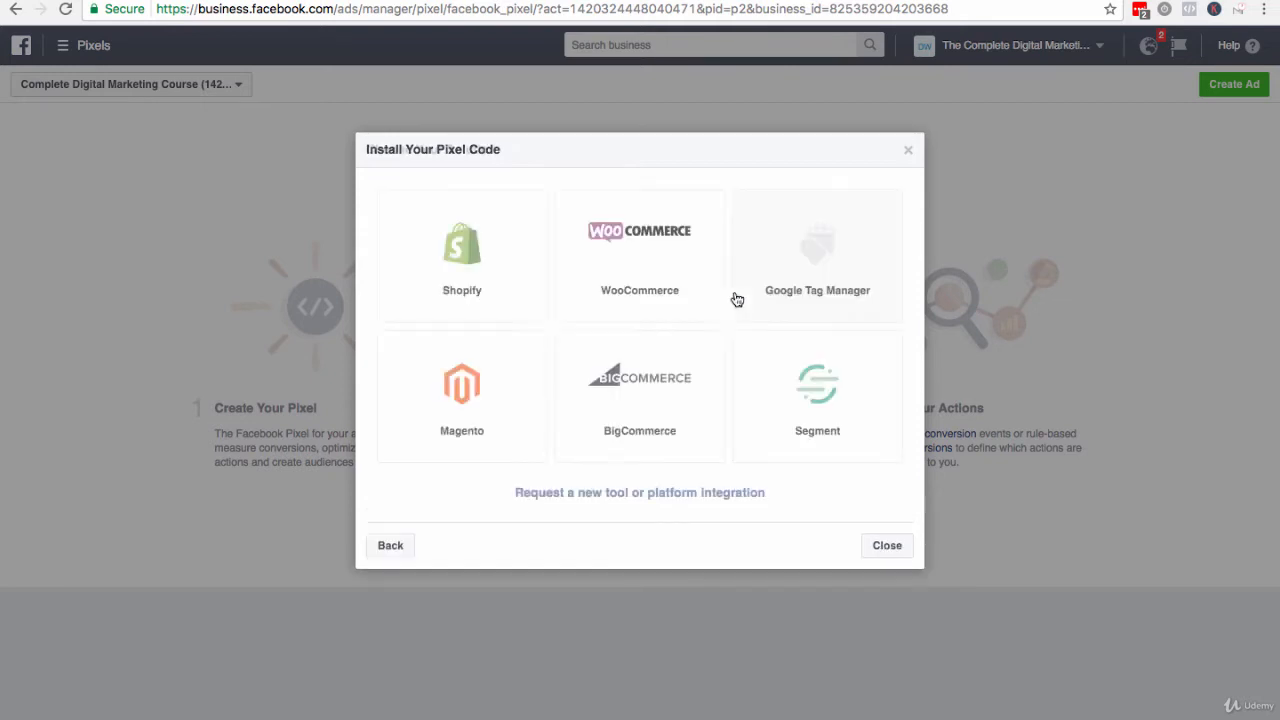
pyautogui.click(390, 546)
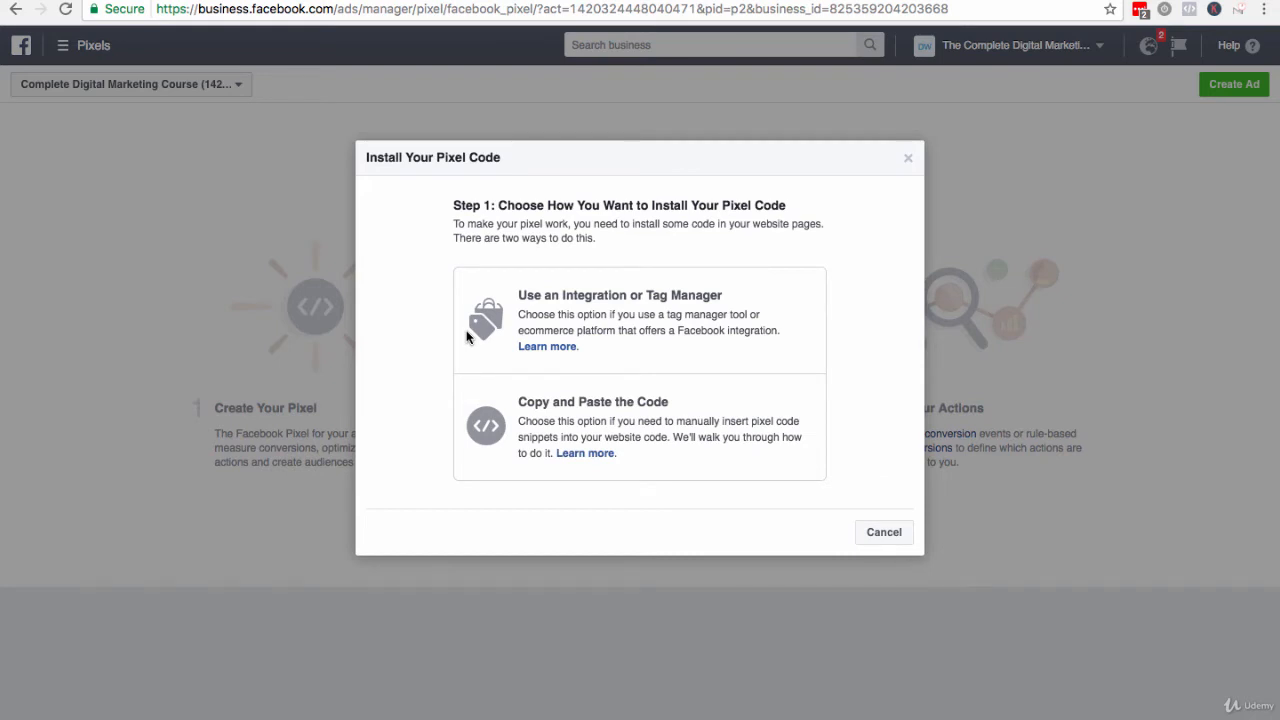
pyautogui.click(611, 303)
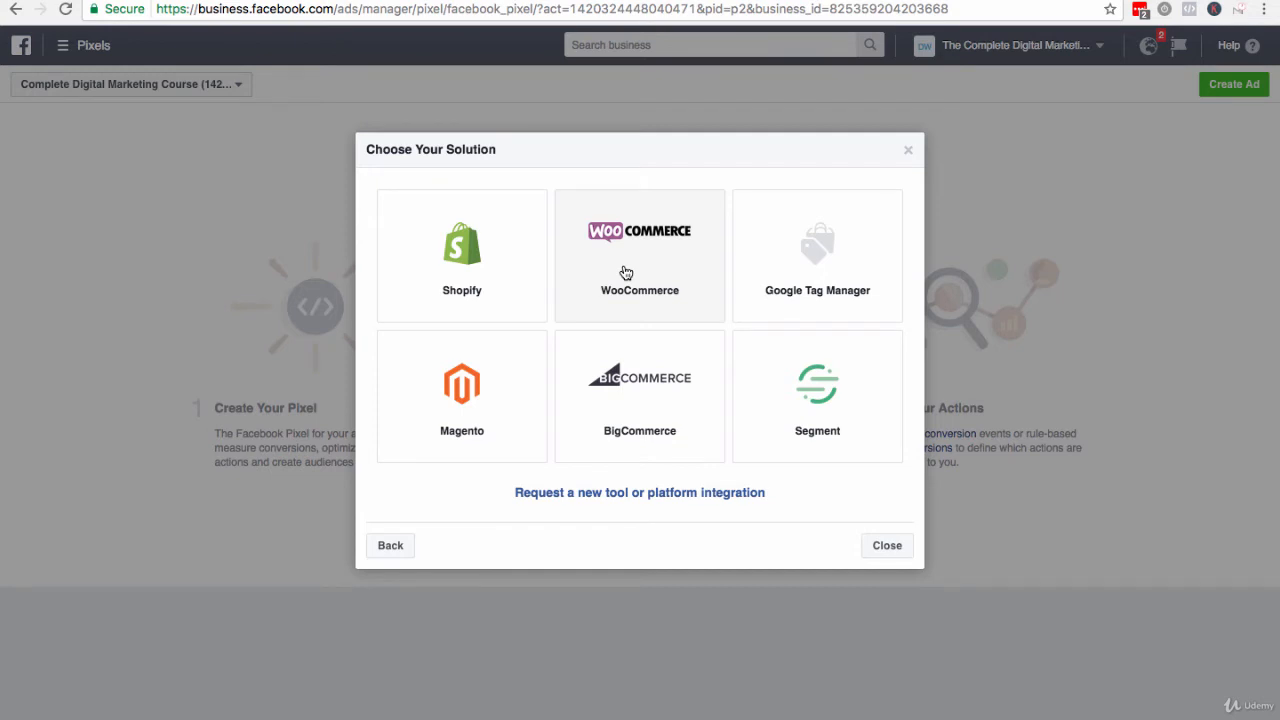
pyautogui.click(468, 263)
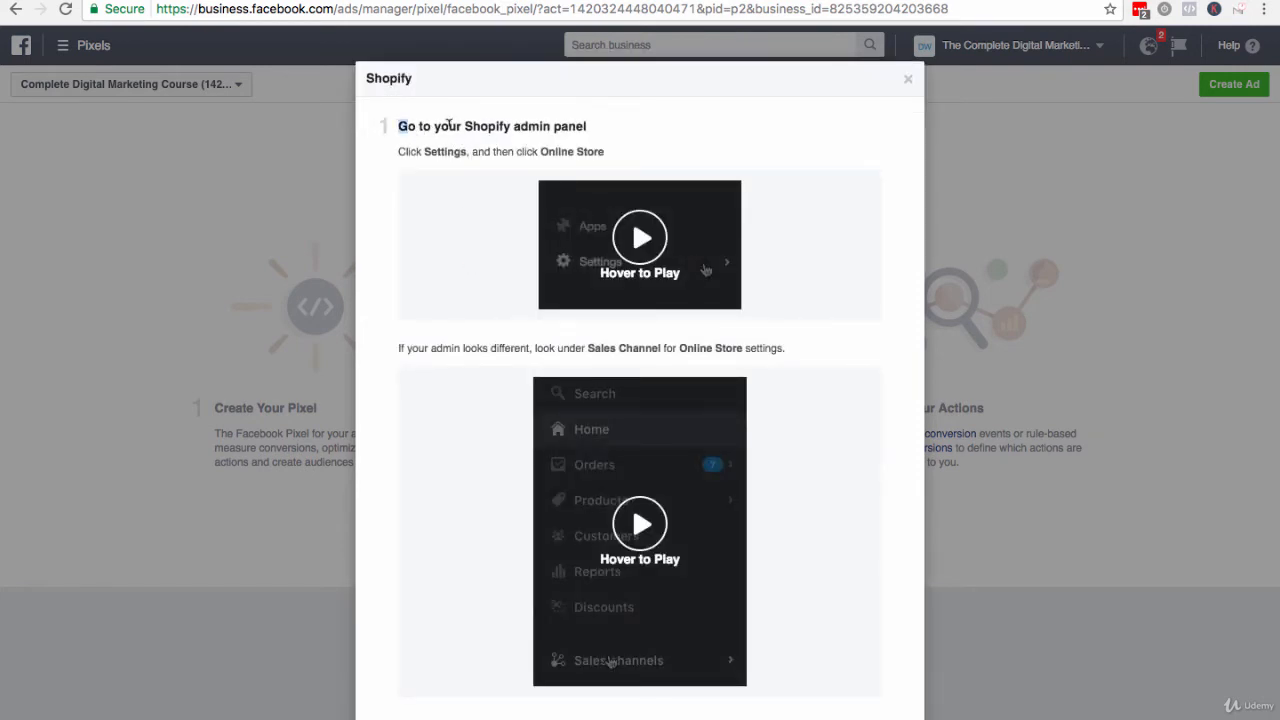
# Read the Shopify instructions covering the admin panel, entering the pixel ID and checking the pixel status
pyautogui.moveTo(398, 128); pyautogui.dragTo(591, 122)
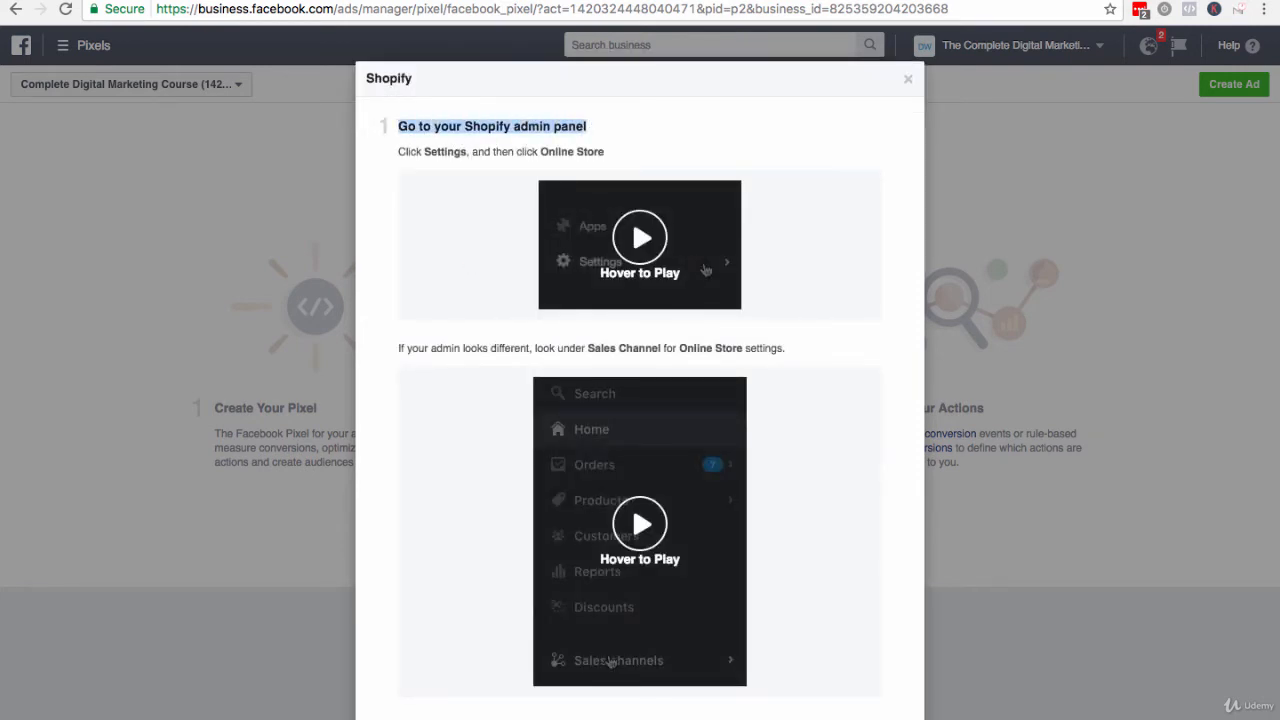
pyautogui.scroll(-5, 621, 245)
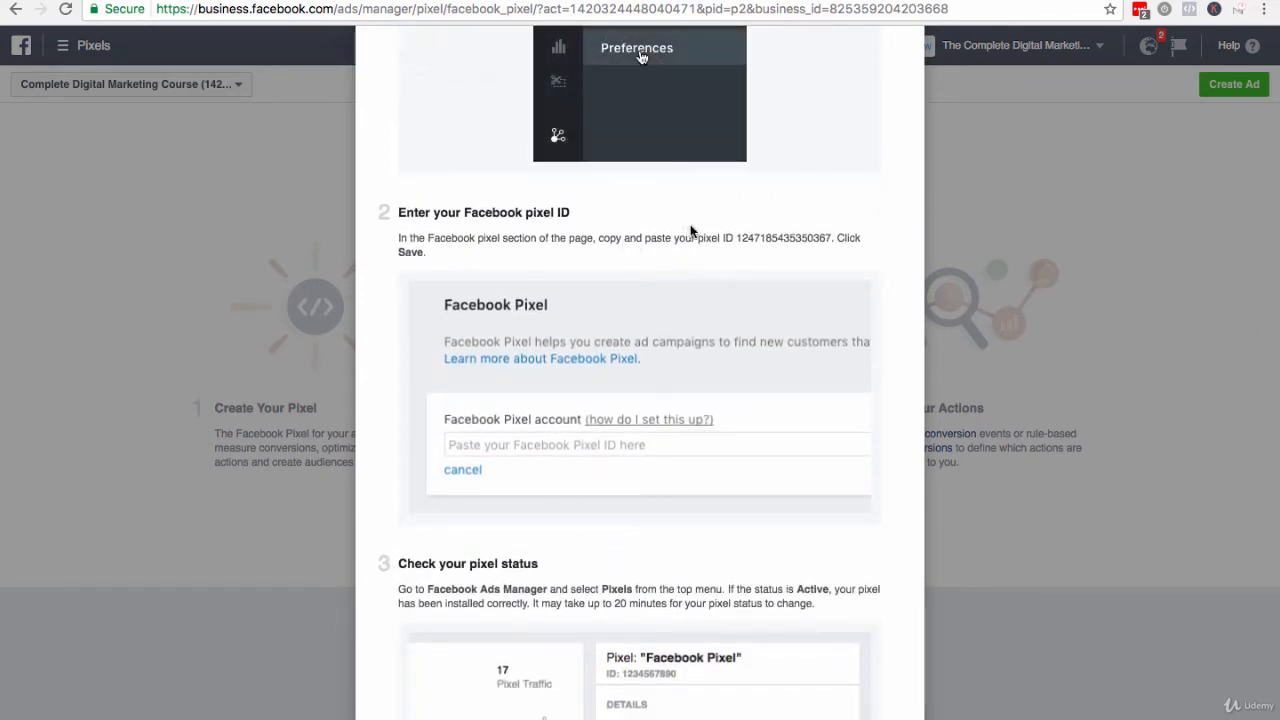
pyautogui.moveTo(736, 238); pyautogui.dragTo(830, 238)
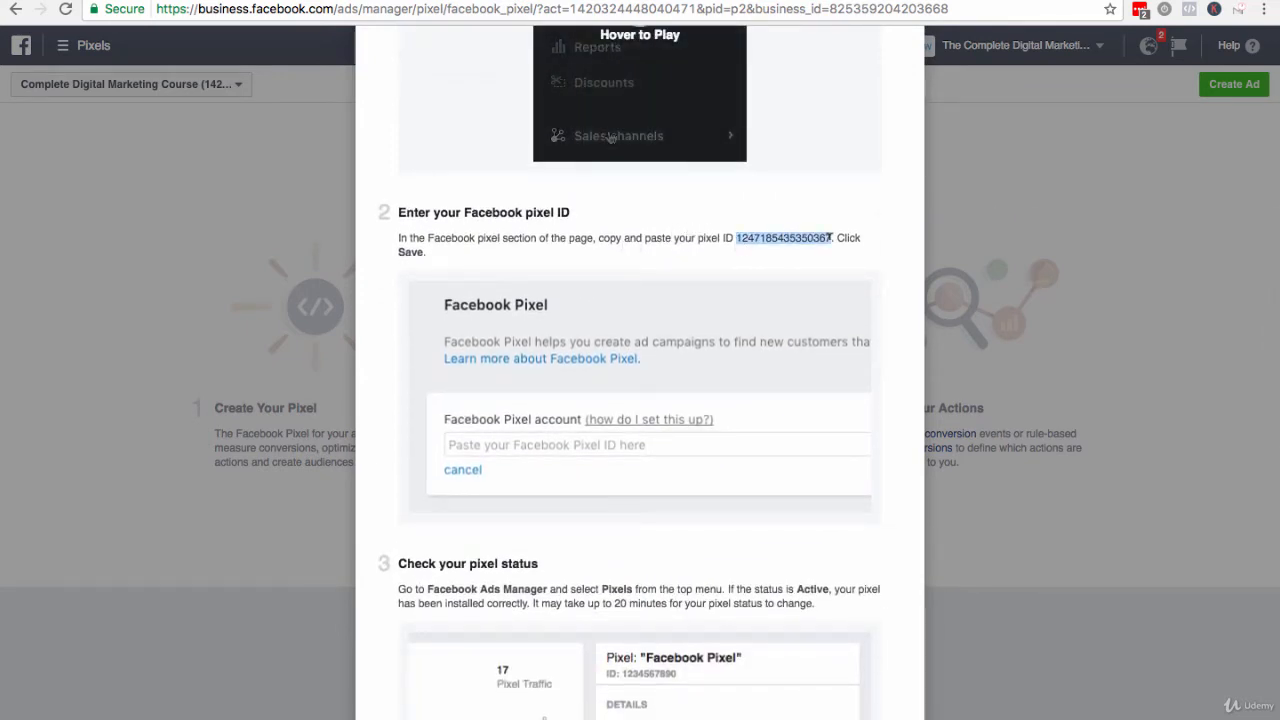
pyautogui.moveTo(598, 238); pyautogui.dragTo(822, 238)
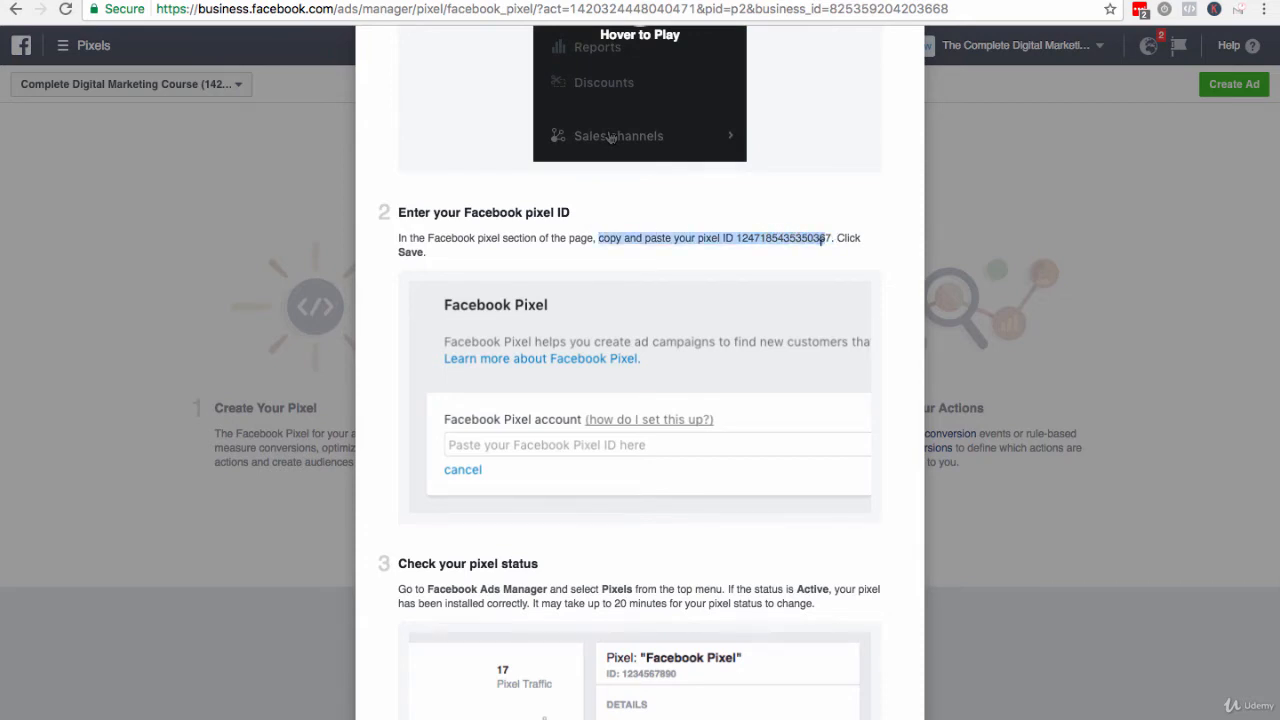
pyautogui.click(798, 252)
pyautogui.scroll(-5, 798, 252)
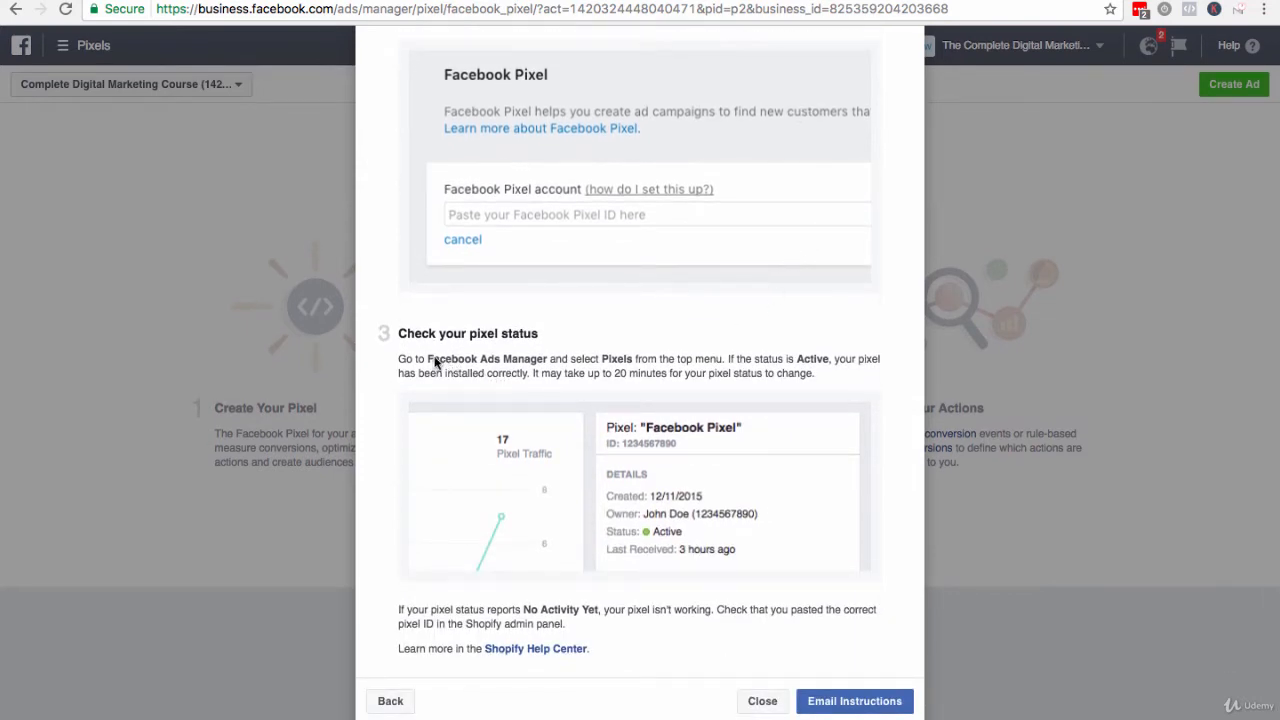
pyautogui.moveTo(428, 358); pyautogui.dragTo(634, 358)
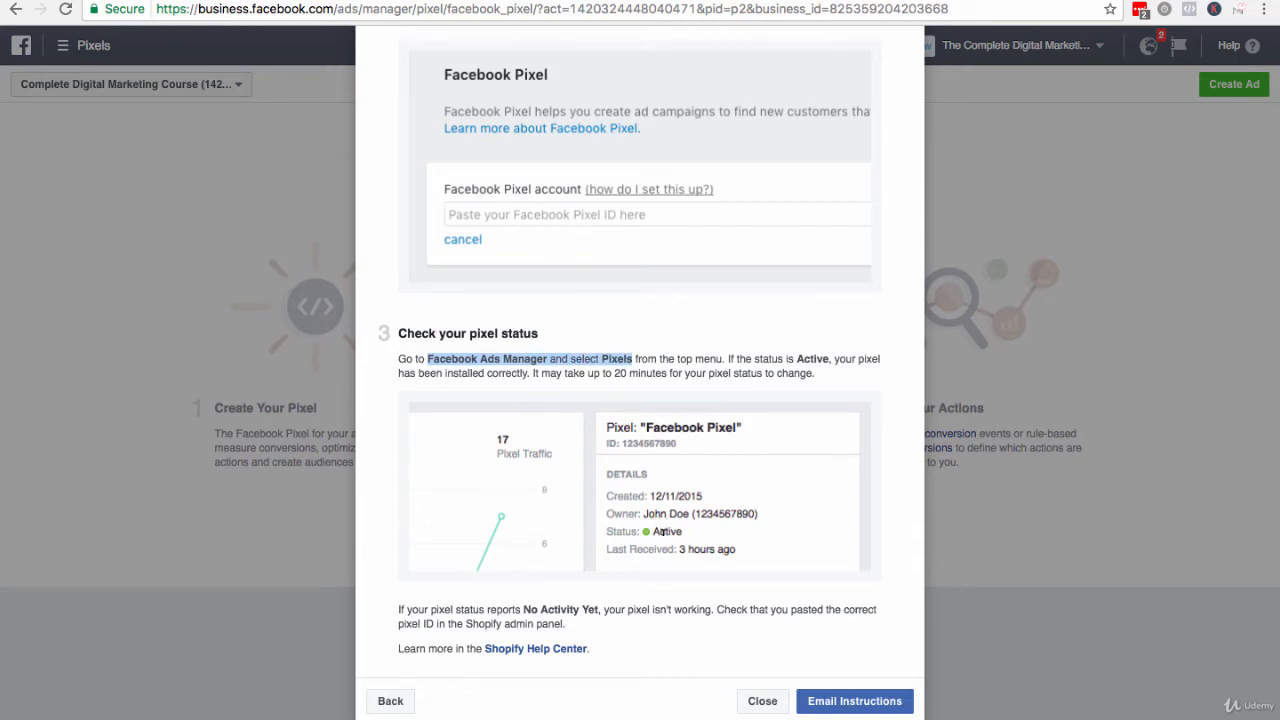
pyautogui.click(672, 355)
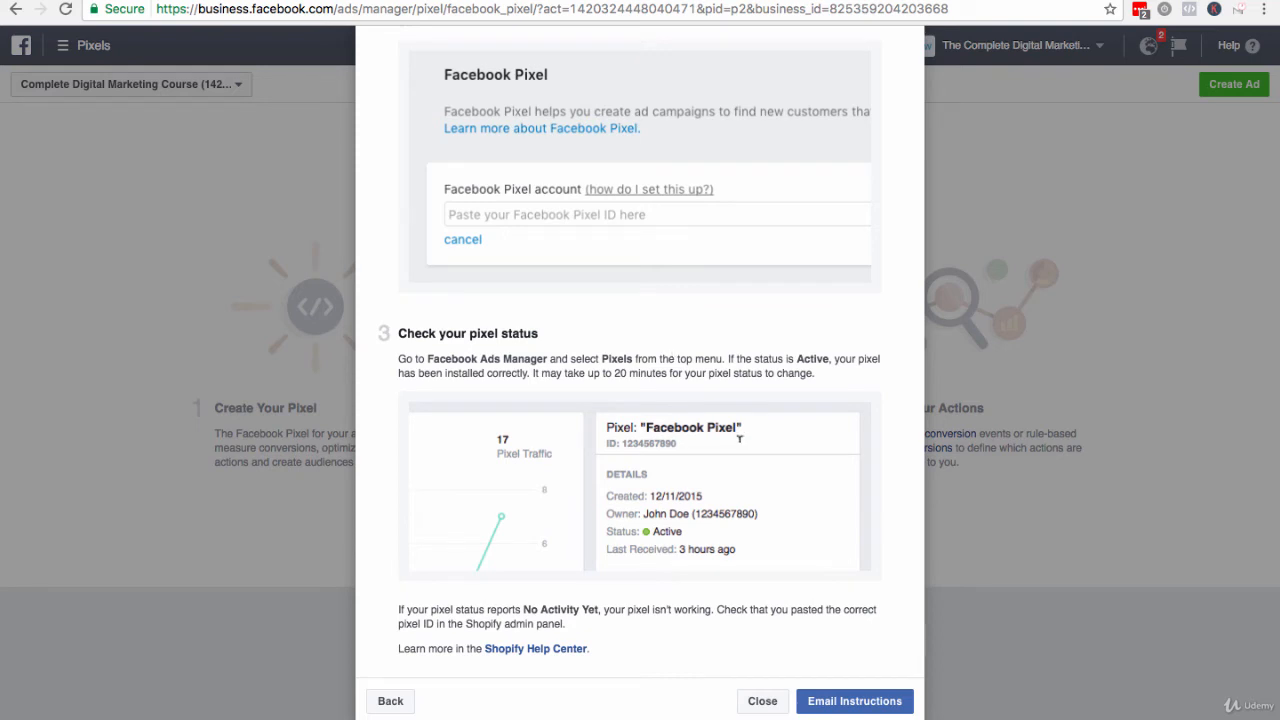
# Open the email form for the Shopify pixel instructions and examine its recipient field and the pixel ID section
pyautogui.click(852, 701)
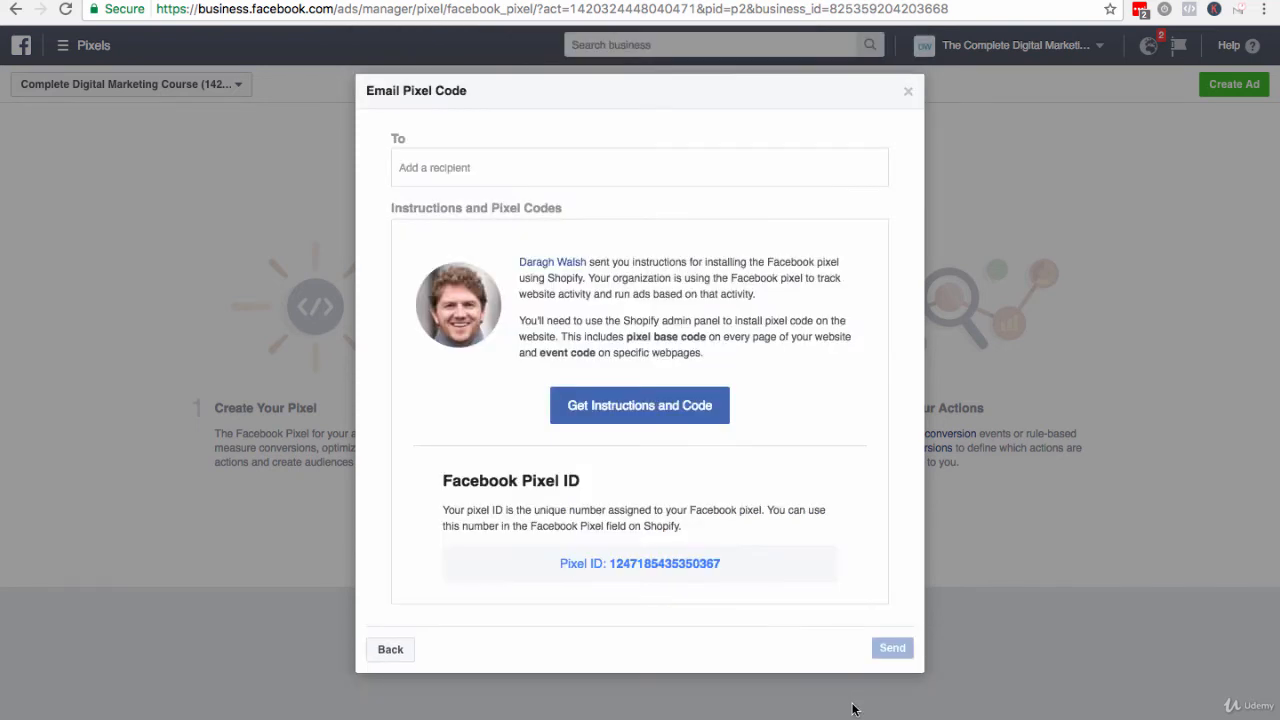
pyautogui.click(500, 167)
pyautogui.moveTo(558, 563); pyautogui.dragTo(725, 565)
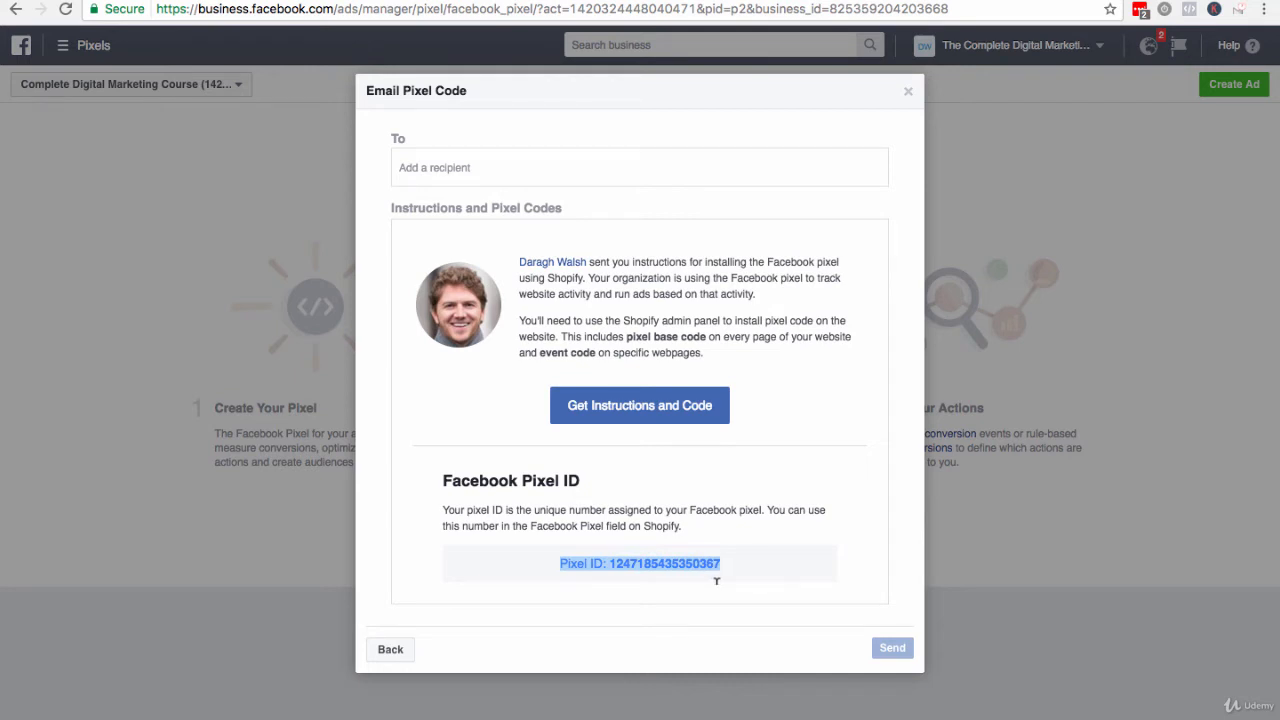
pyautogui.click(745, 563)
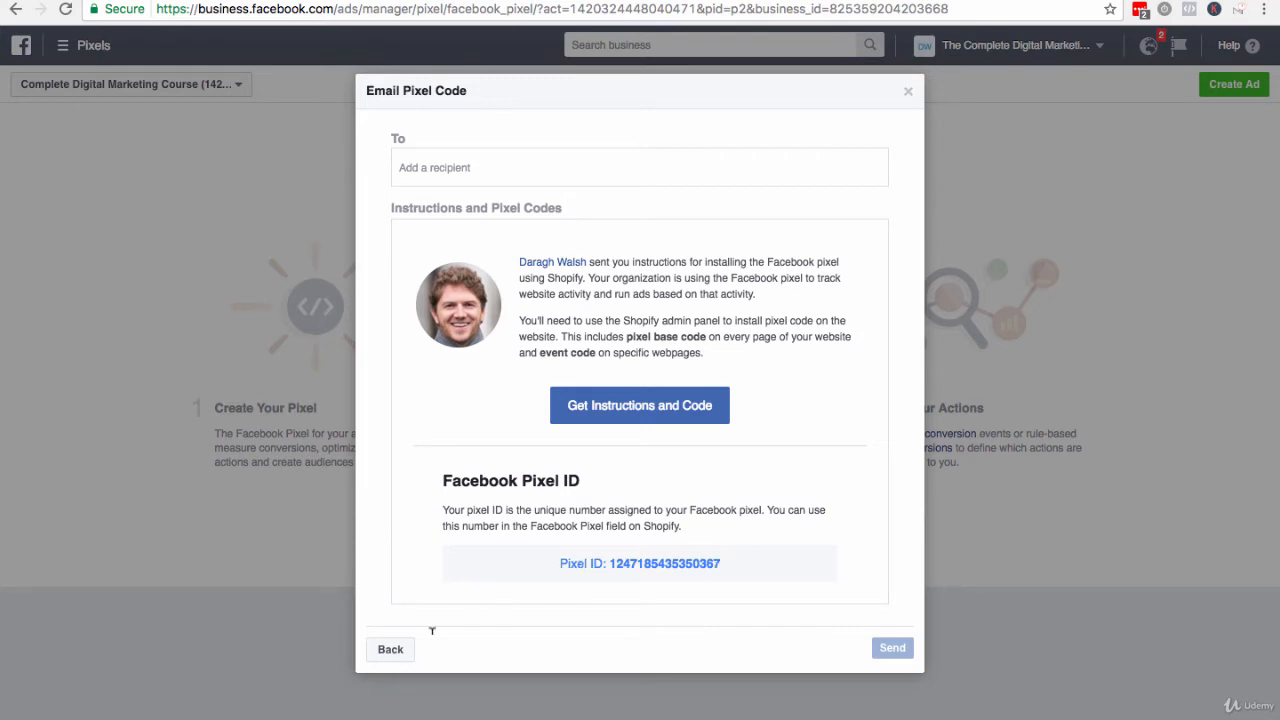
# Return from the Shopify instructions to the list of solutions and open the installation options for Google Tag Manager
pyautogui.click(390, 649)
pyautogui.scroll(-10, 432, 571)
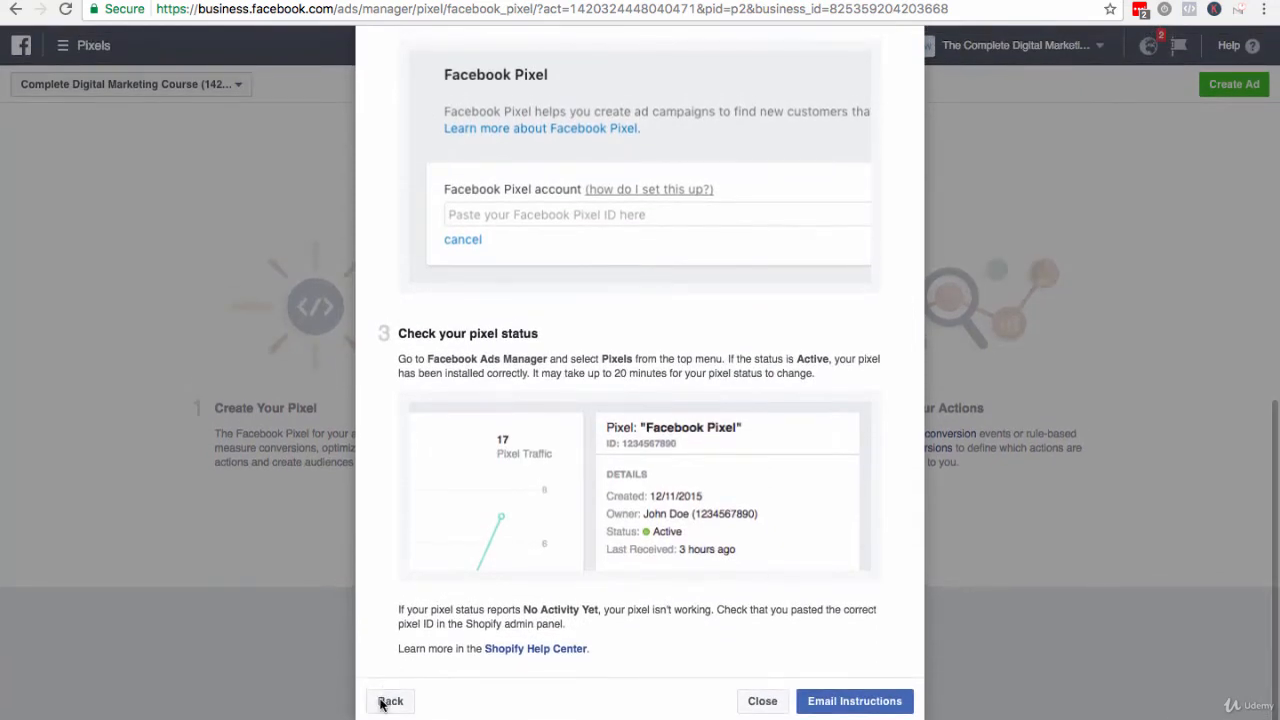
pyautogui.click(389, 699)
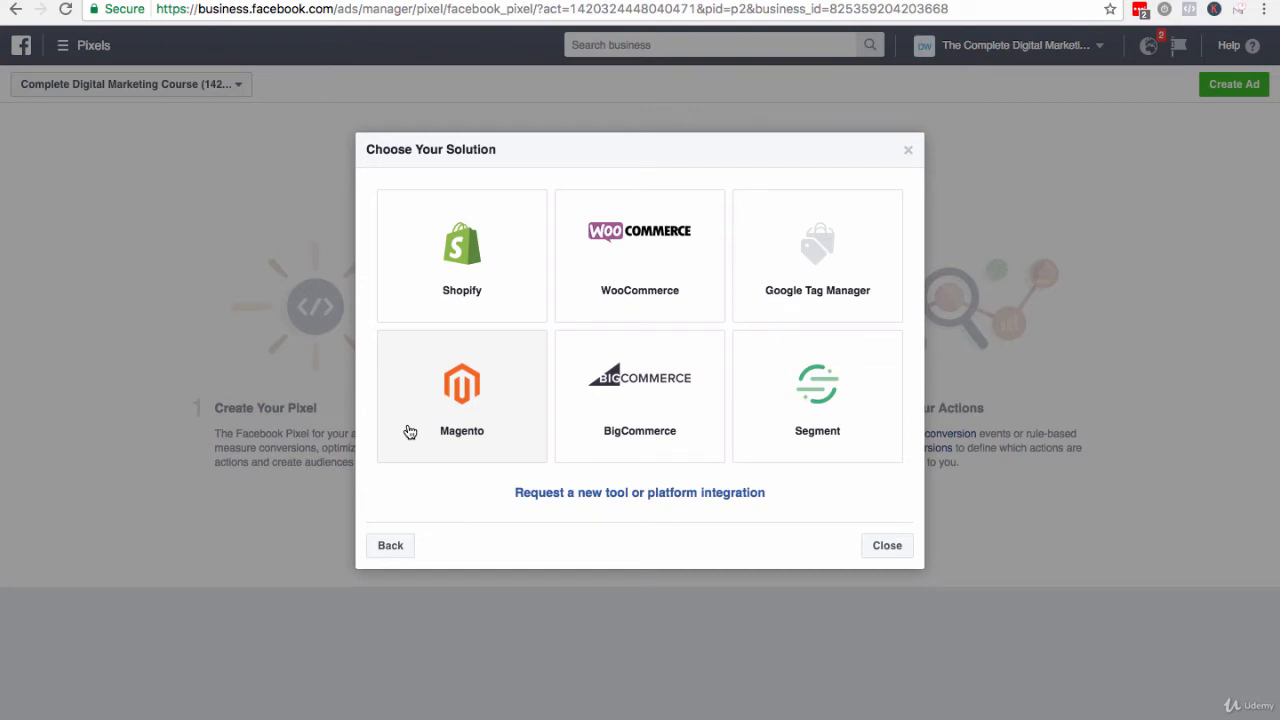
pyautogui.click(781, 281)
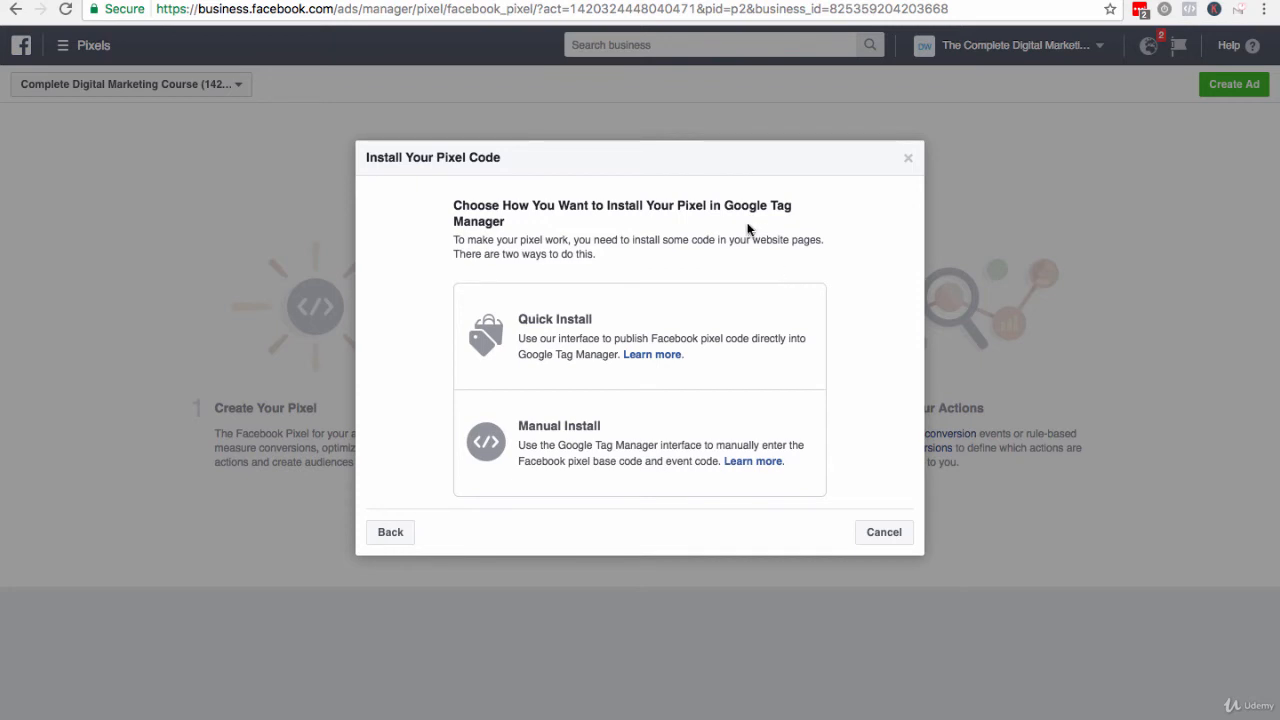
pyautogui.moveTo(727, 205); pyautogui.dragTo(735, 212)
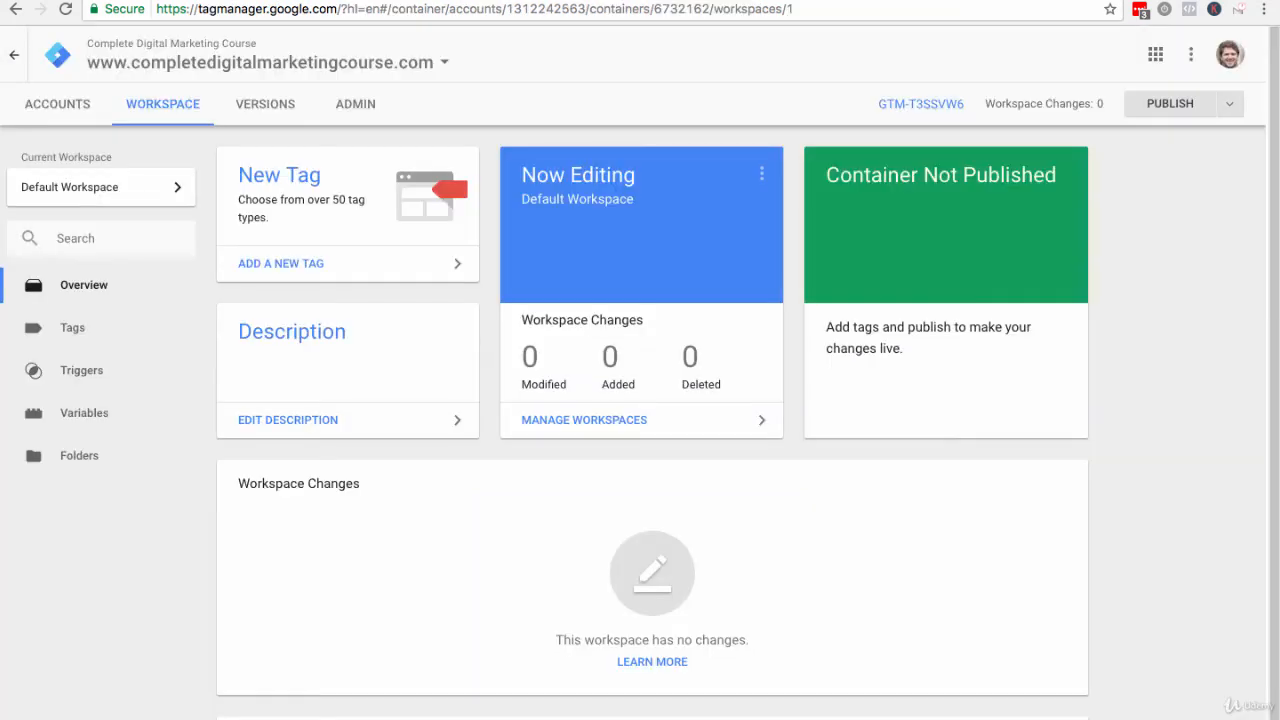
# In the Google Tag Manager workspace, start a new tag of the Custom HTML type and discard it unsaved
pyautogui.click(308, 179)
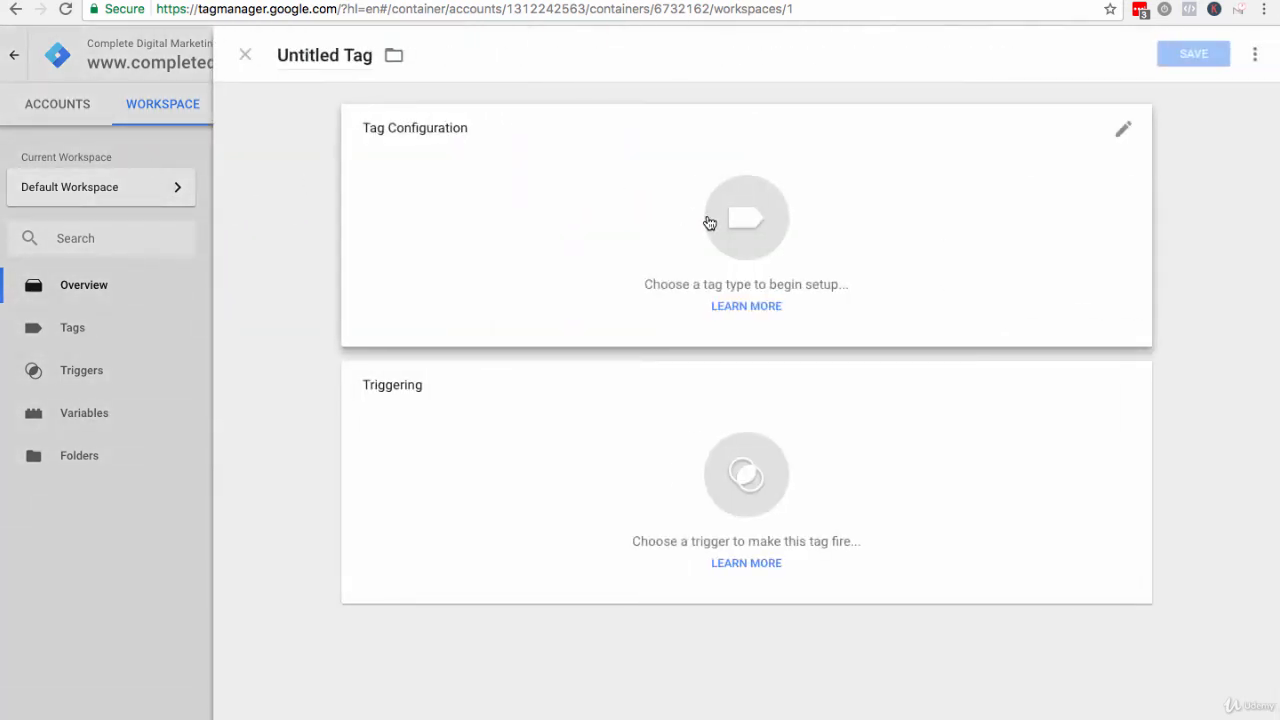
pyautogui.click(709, 221)
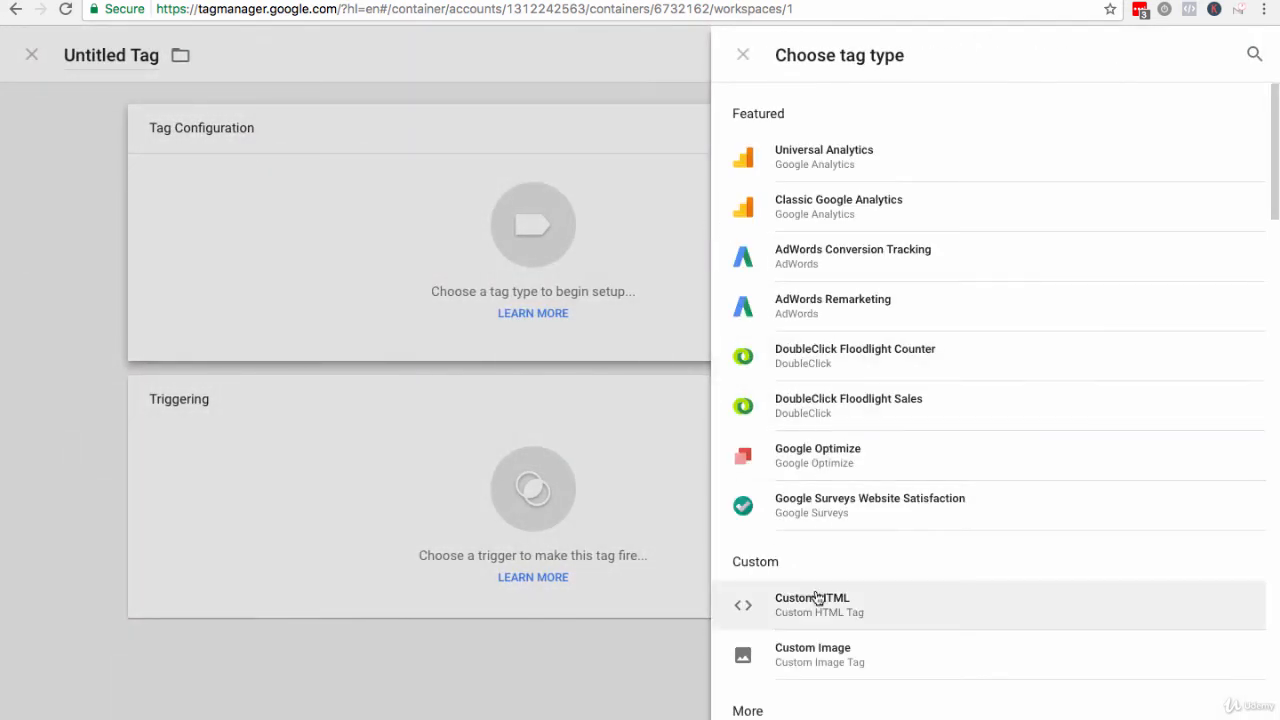
pyautogui.click(818, 605)
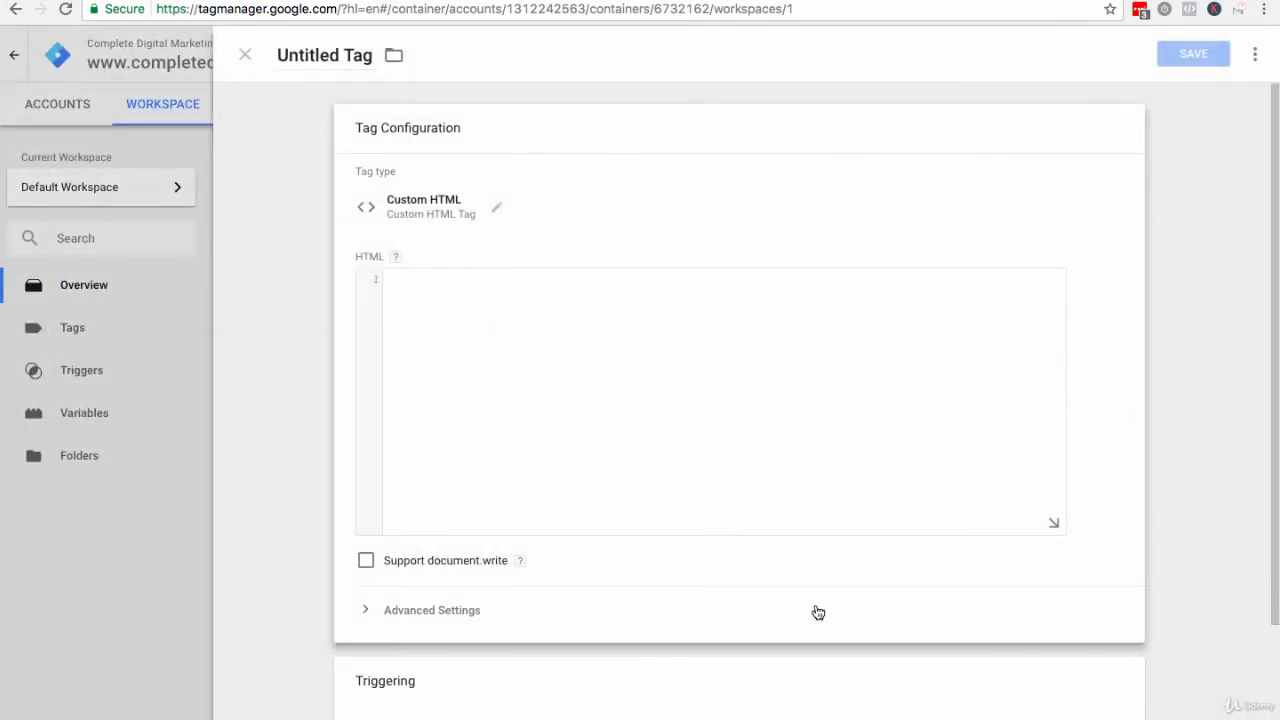
pyautogui.click(250, 60)
# Browse the tag types offered for a new tag, and return to Facebook's pixel installation options without saving
pyautogui.click(303, 176)
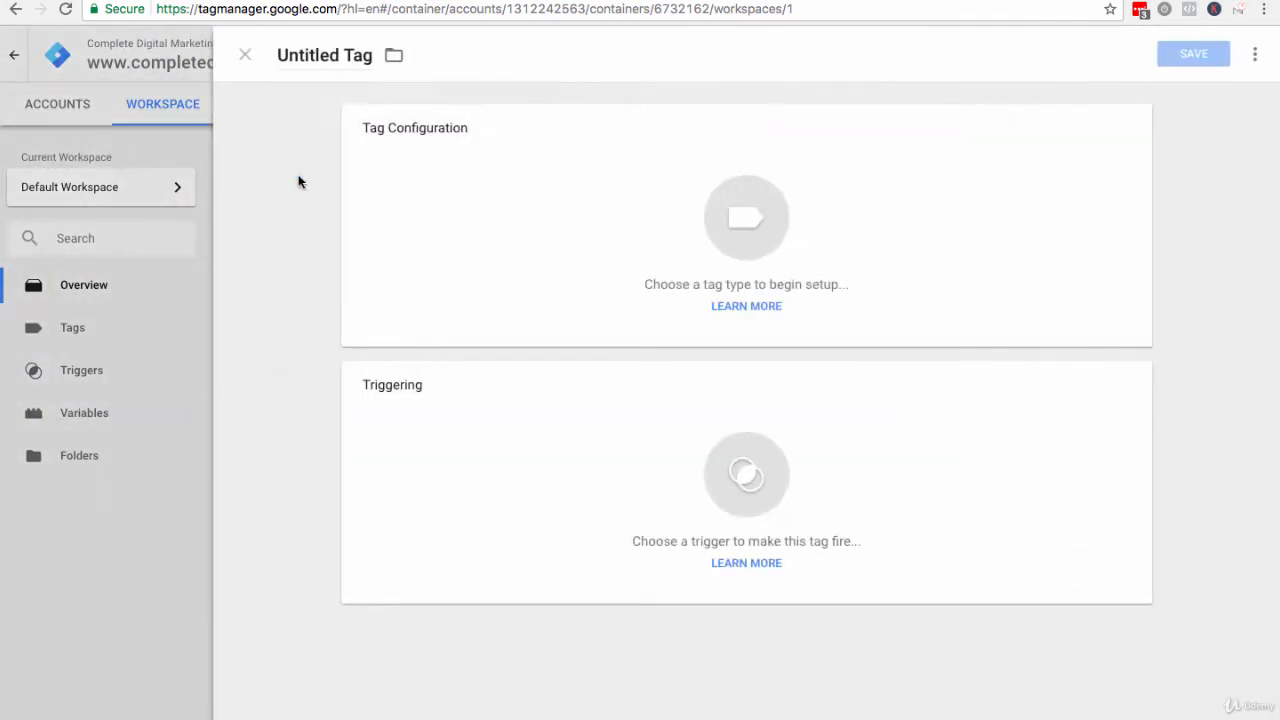
pyautogui.click(645, 207)
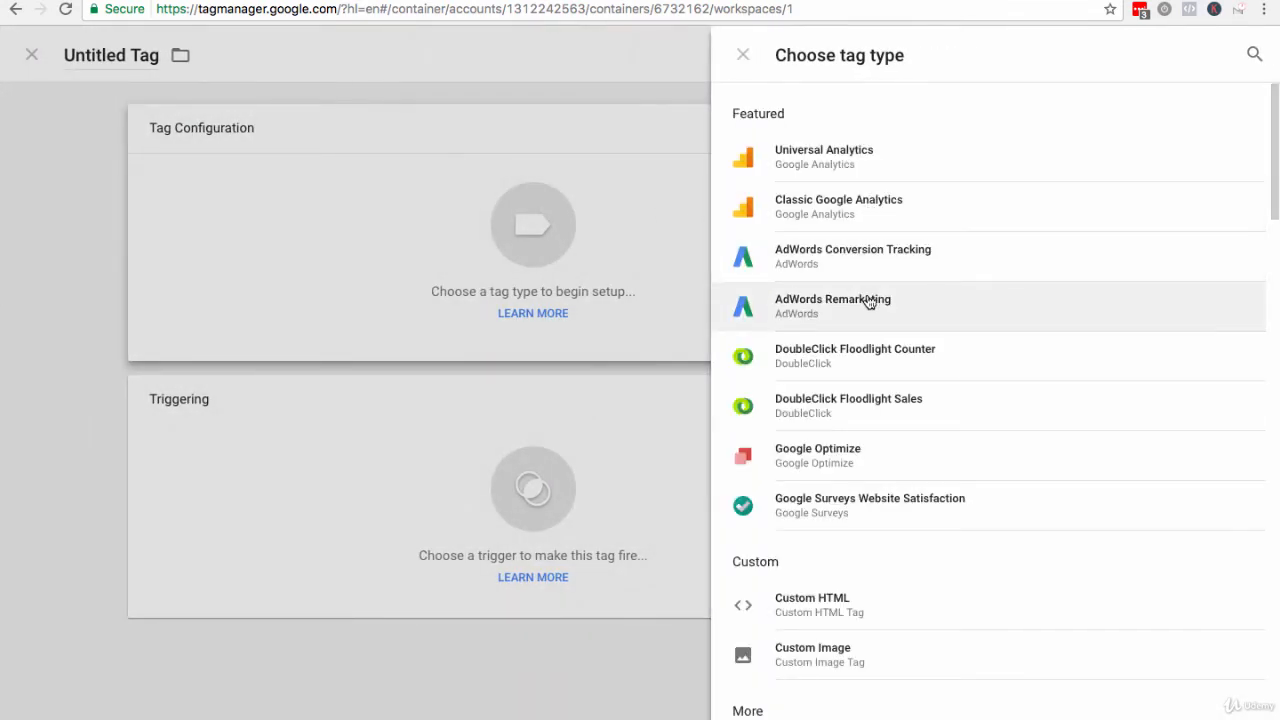
pyautogui.scroll(-3, 869, 302)
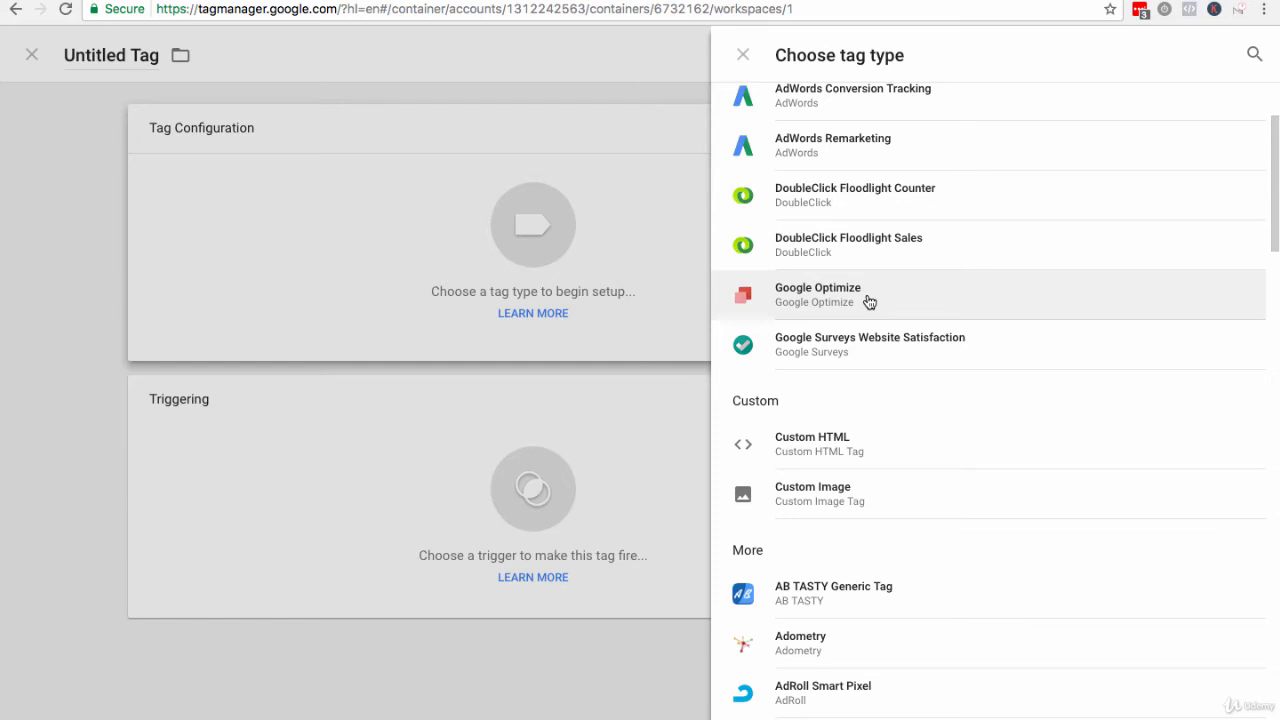
pyautogui.click(744, 56)
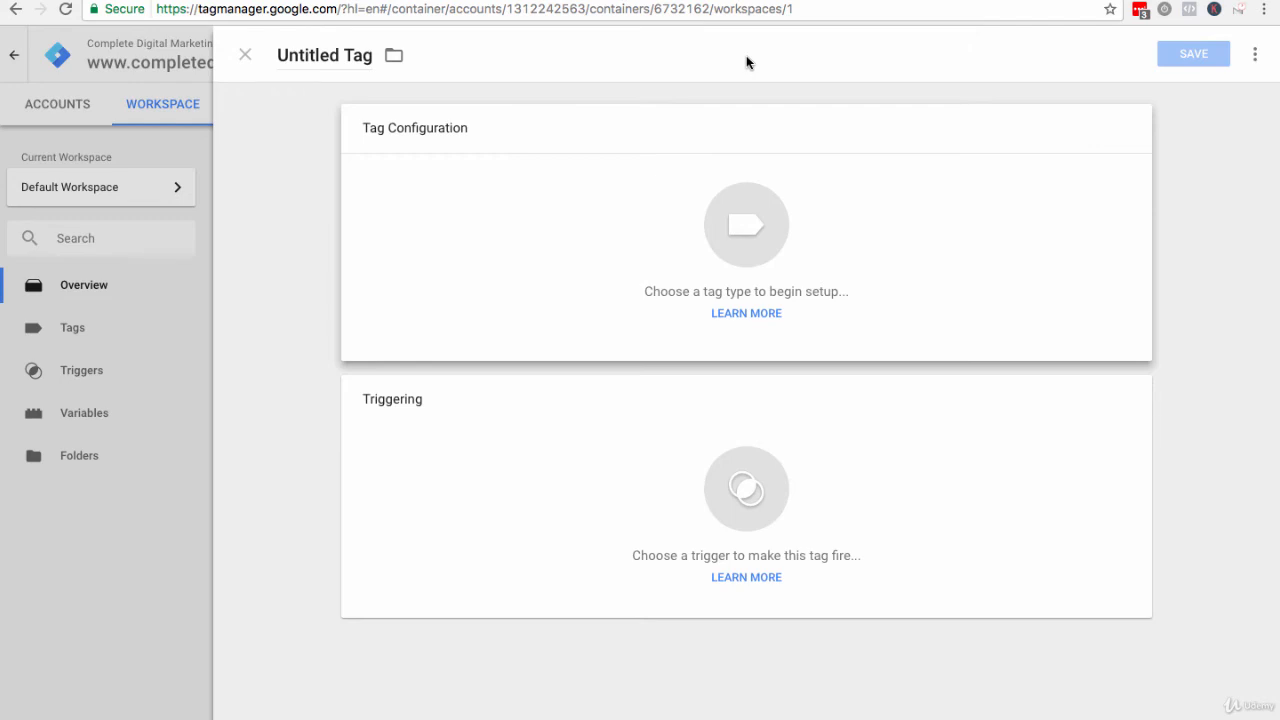
pyautogui.click(247, 56)
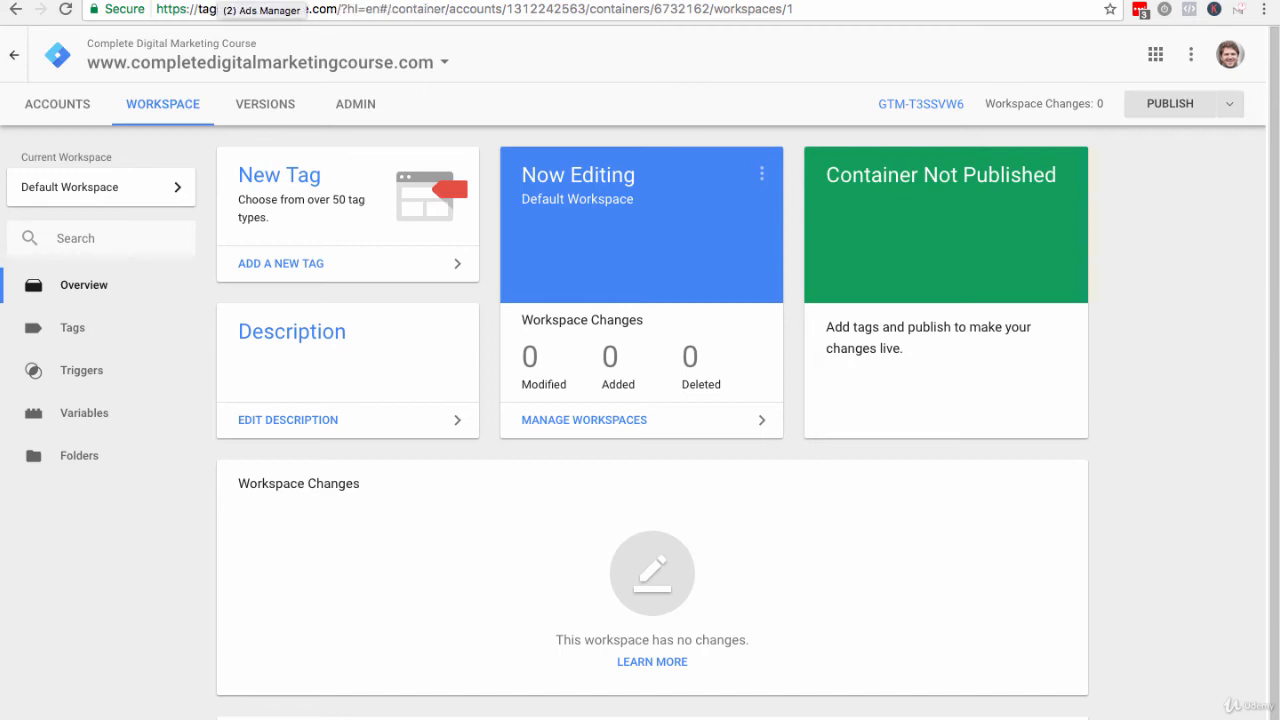
pyautogui.click(226, 1)
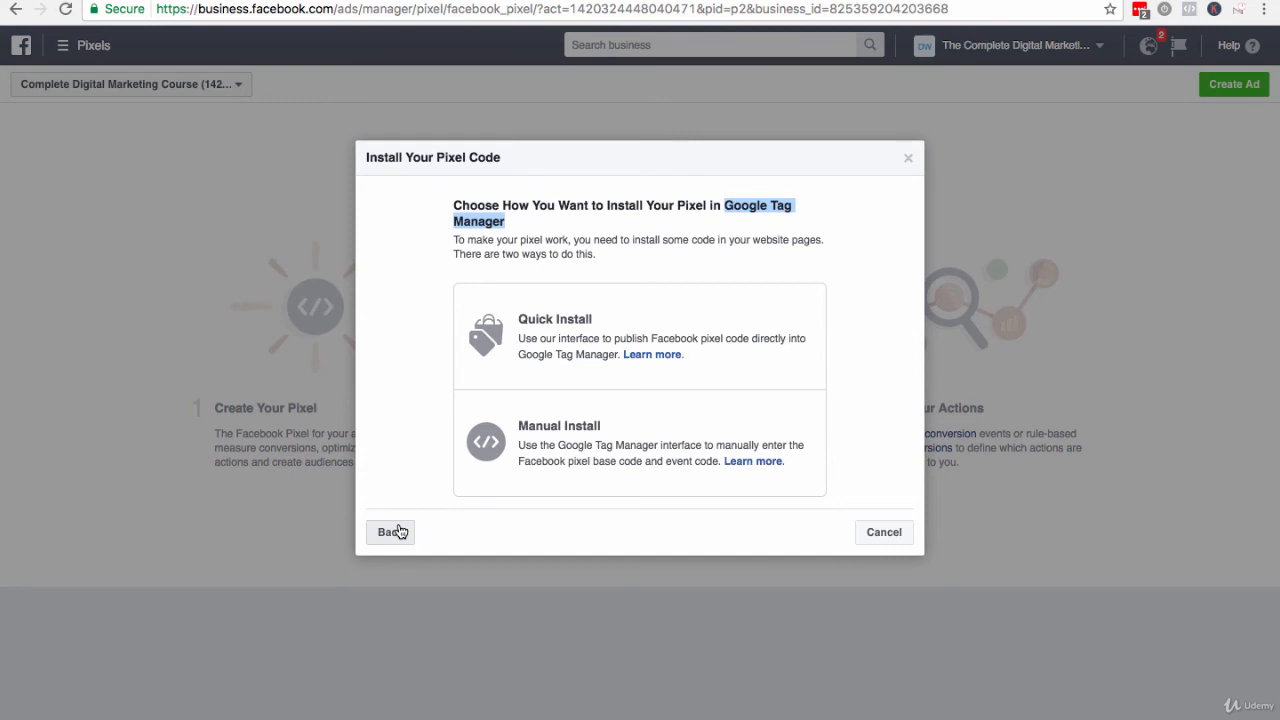
# Return to the main pixel installation options, choose to copy and paste the code, and open the Install Pixel Base Code section
pyautogui.click(397, 532)
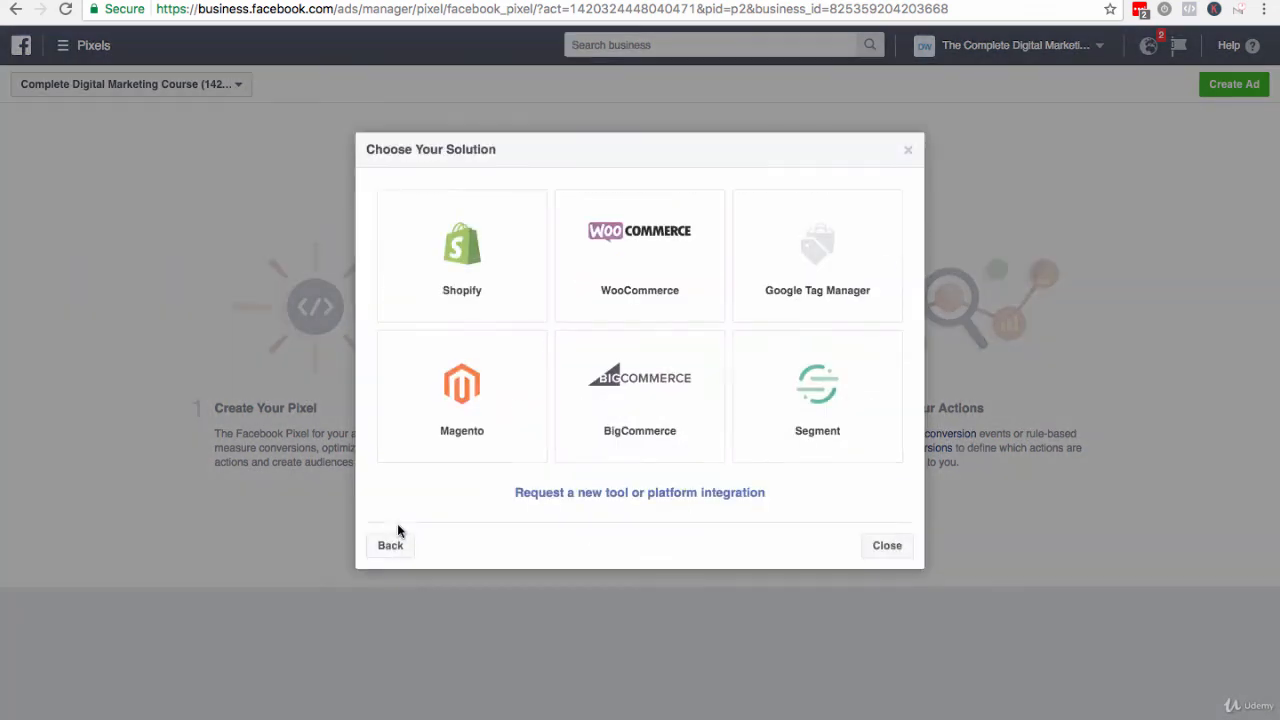
pyautogui.click(391, 546)
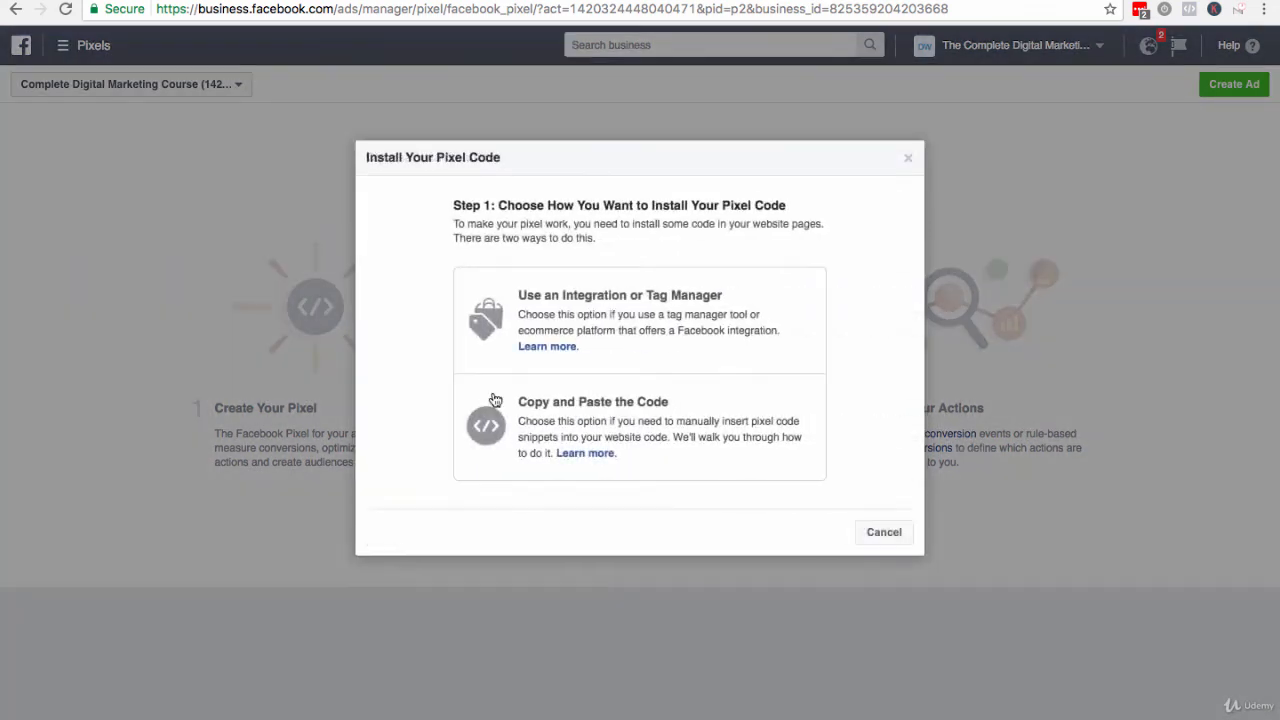
pyautogui.click(631, 412)
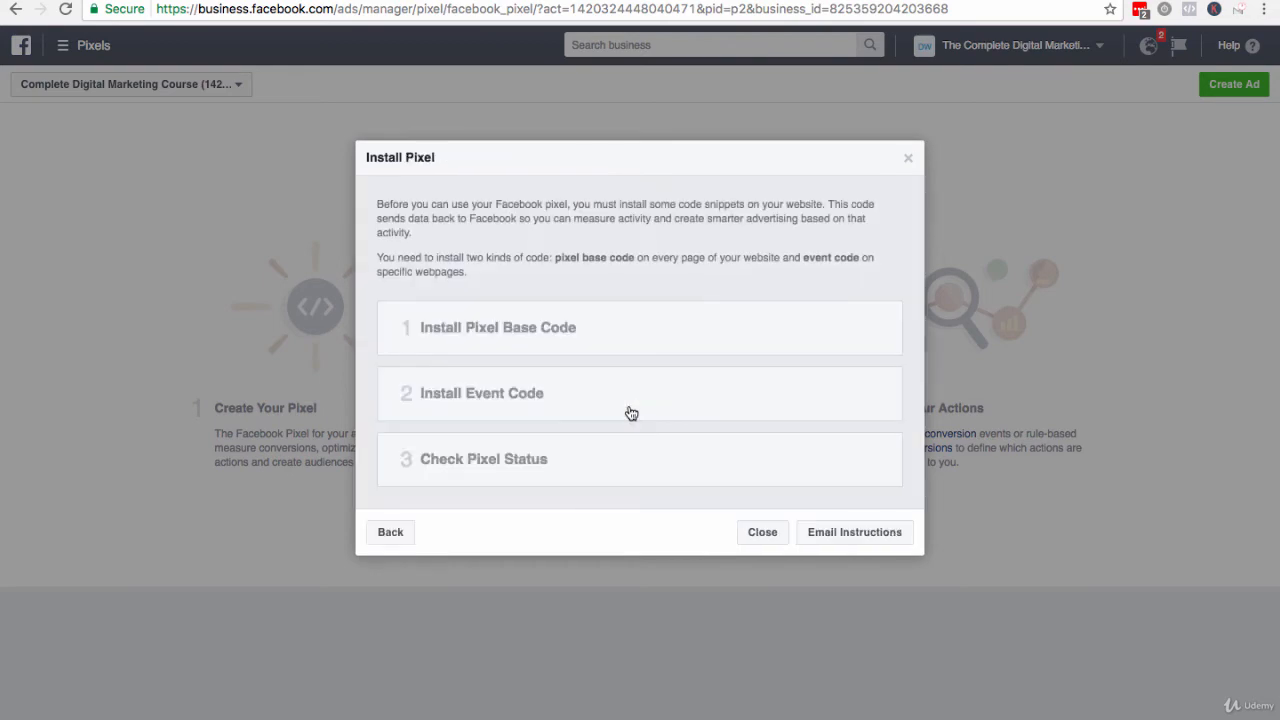
pyautogui.click(622, 335)
# Examine the pixel base code and the instruction on where to paste it in the website header
pyautogui.scroll(-5, 620, 362)
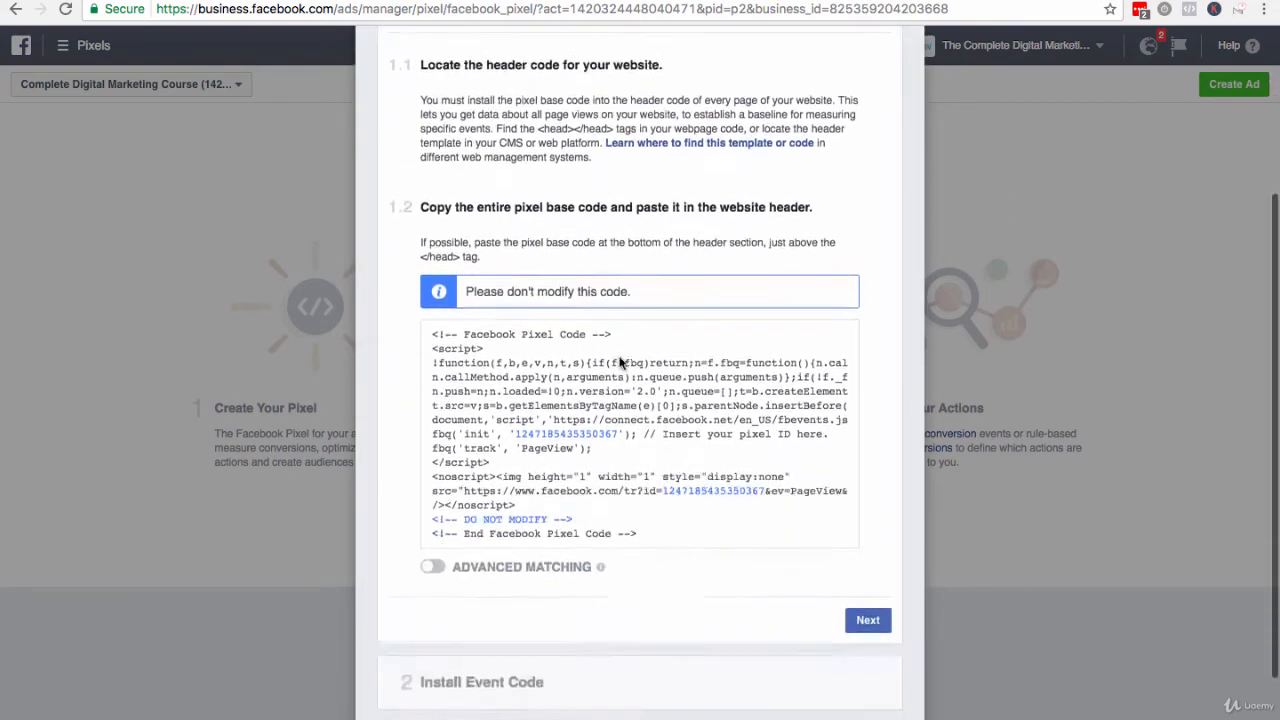
pyautogui.click(633, 371)
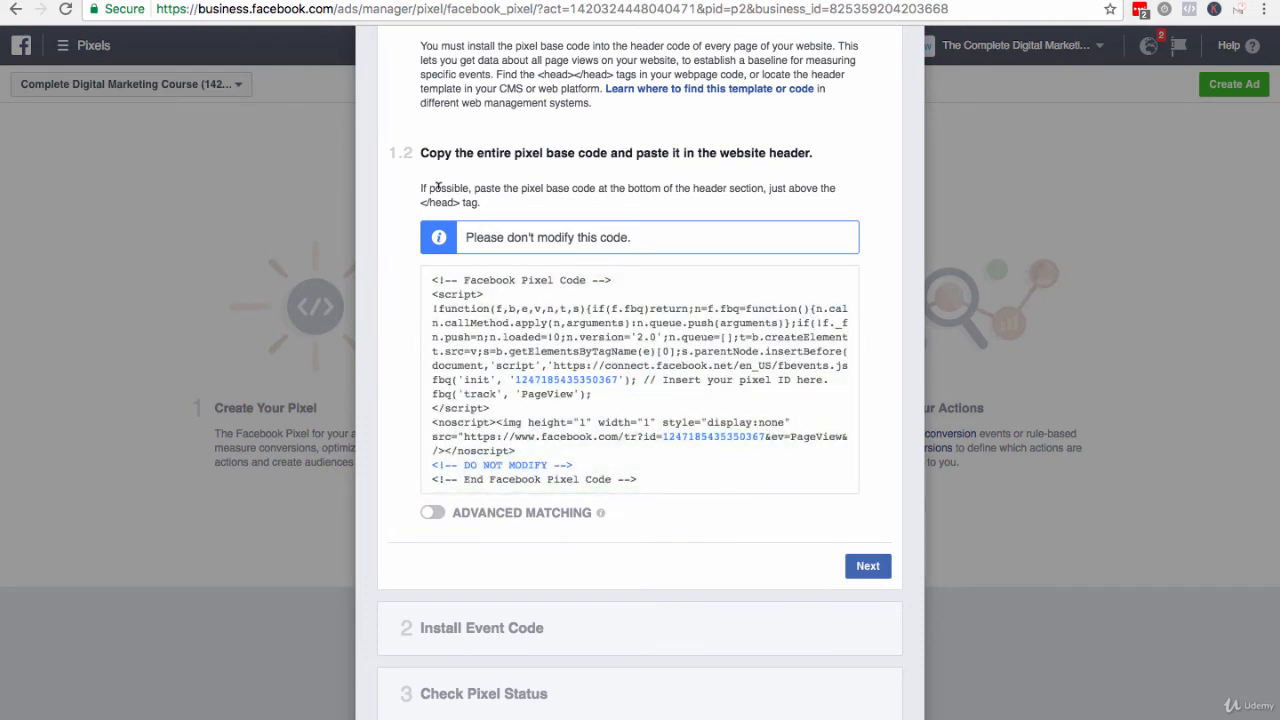
pyautogui.moveTo(427, 187); pyautogui.dragTo(745, 185)
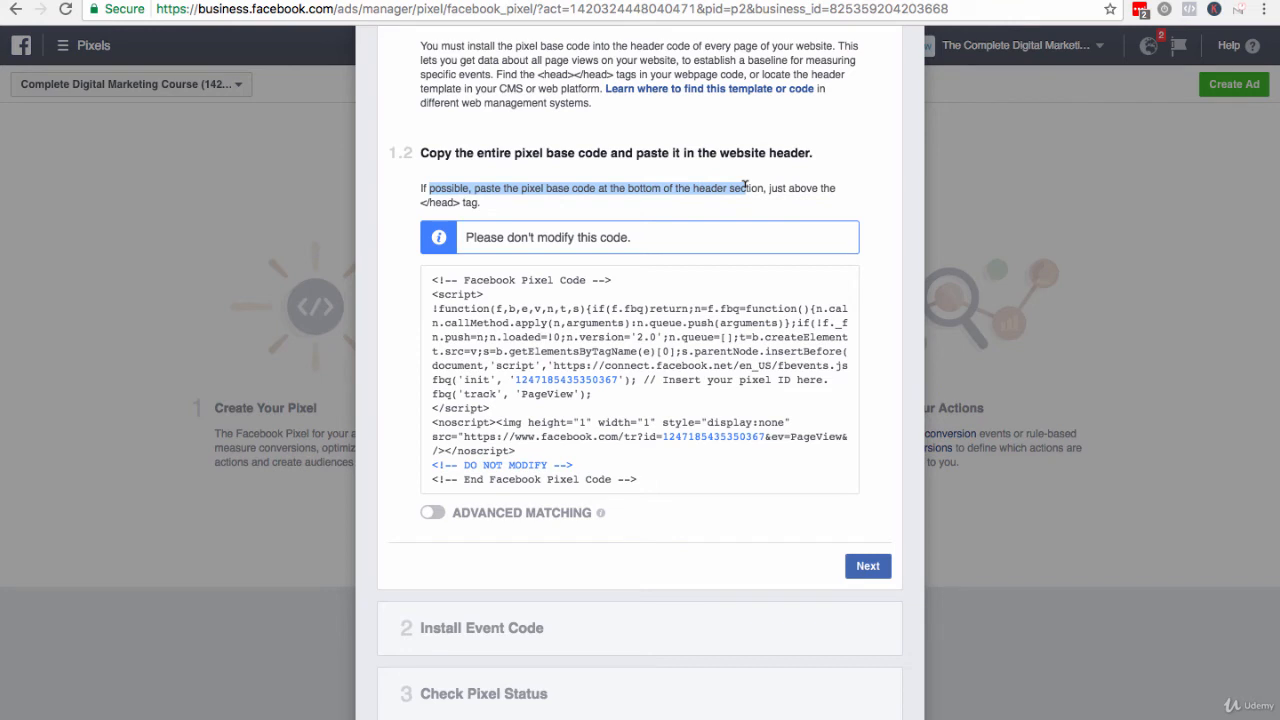
pyautogui.click(745, 186)
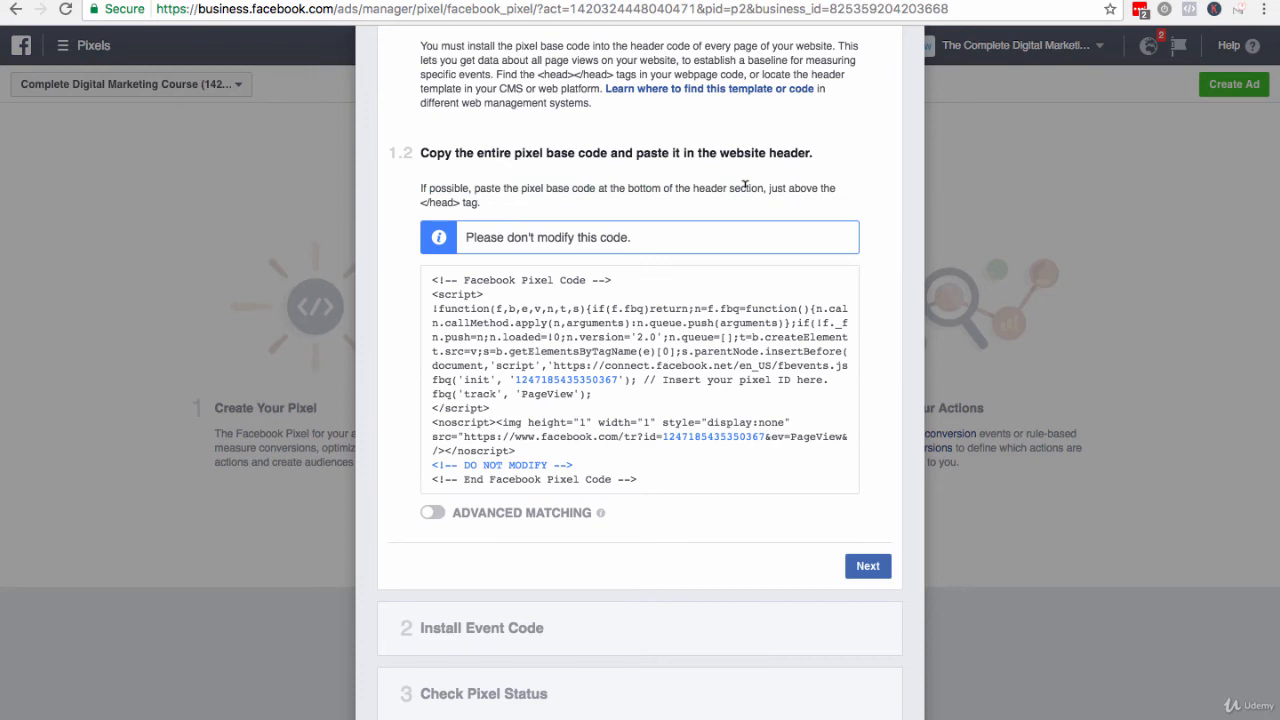
pyautogui.click(643, 337)
pyautogui.scroll(-2, 692, 188)
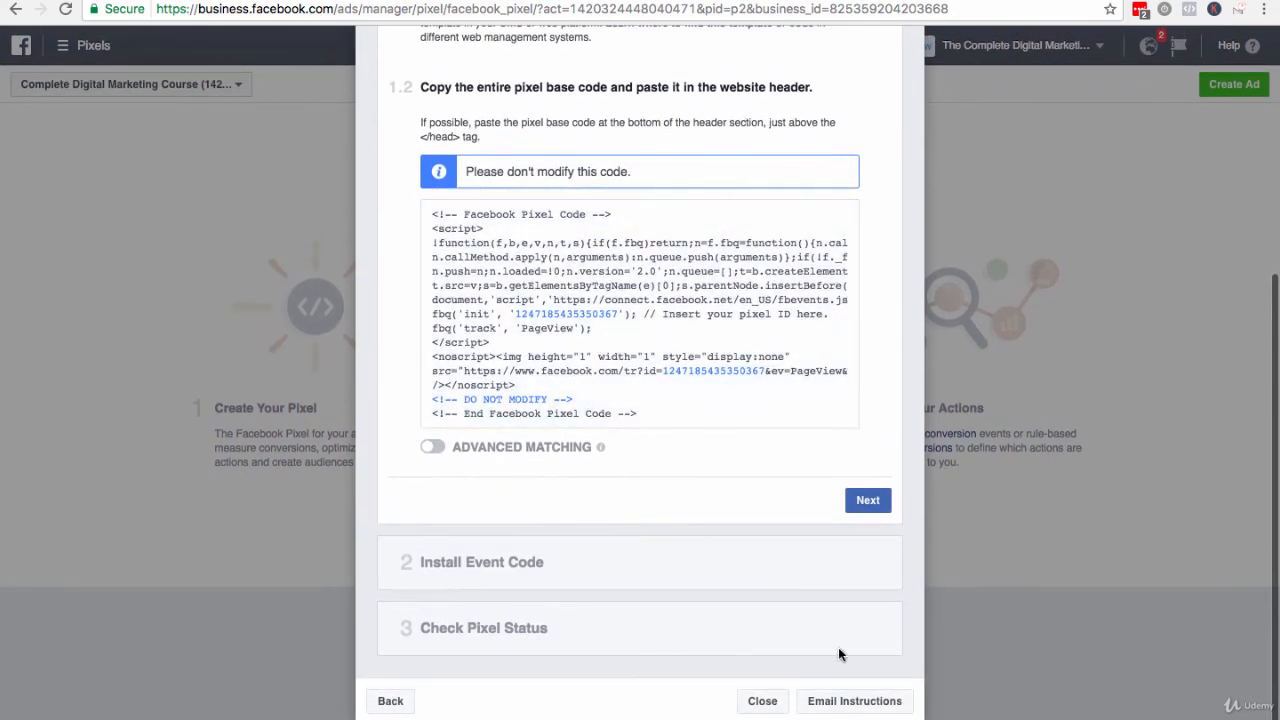
# Open the email form for the pixel instructions, copy the pixel ID from it and close the form unsent
pyautogui.click(862, 701)
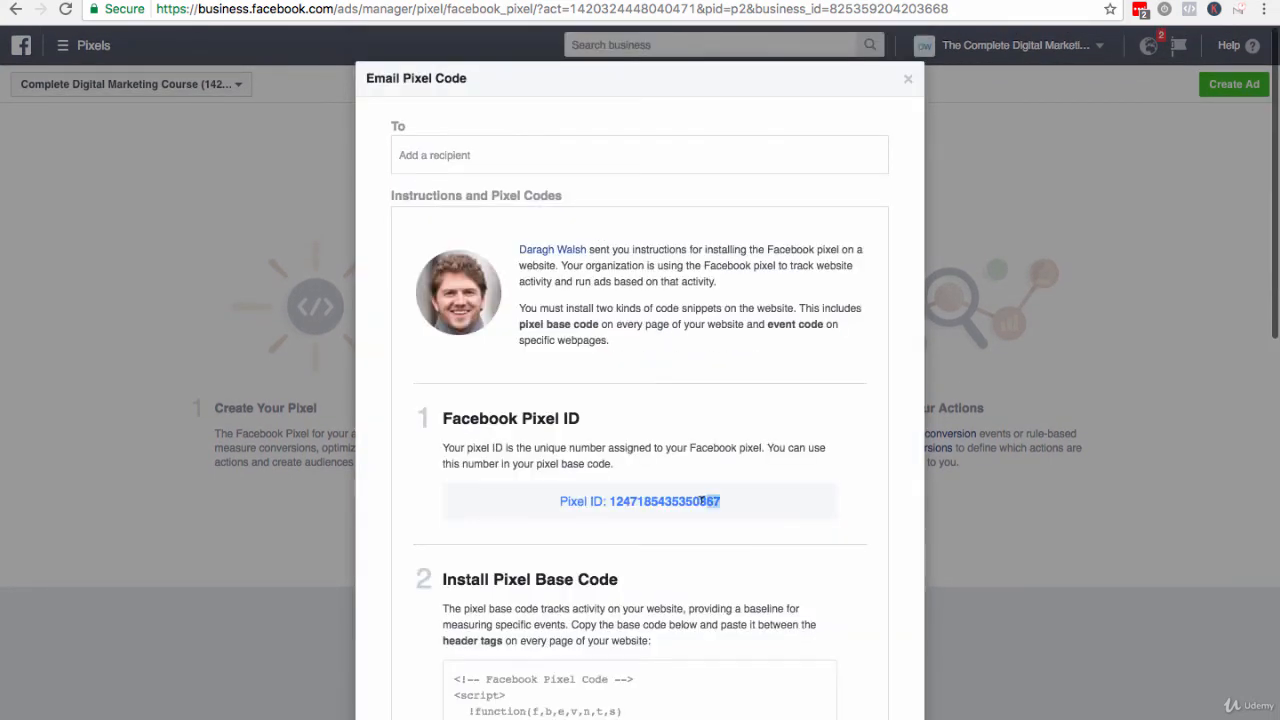
pyautogui.moveTo(703, 501); pyautogui.dragTo(608, 499)
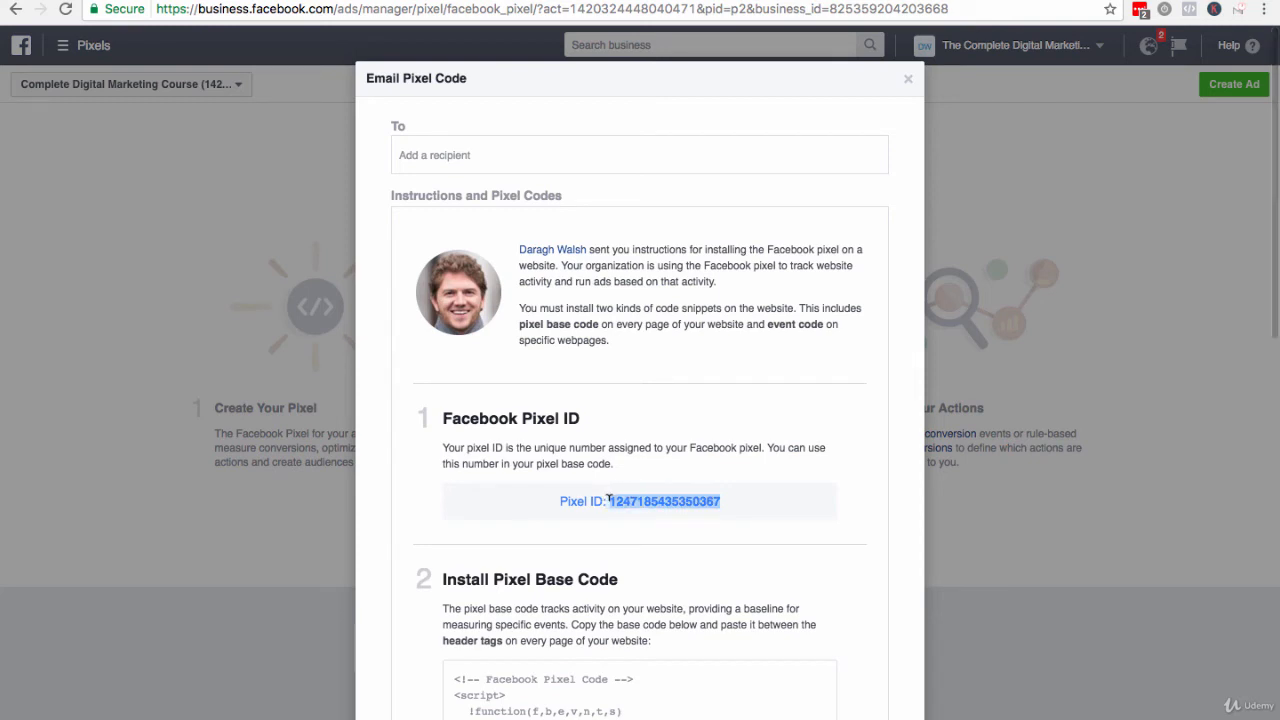
pyautogui.click(910, 82)
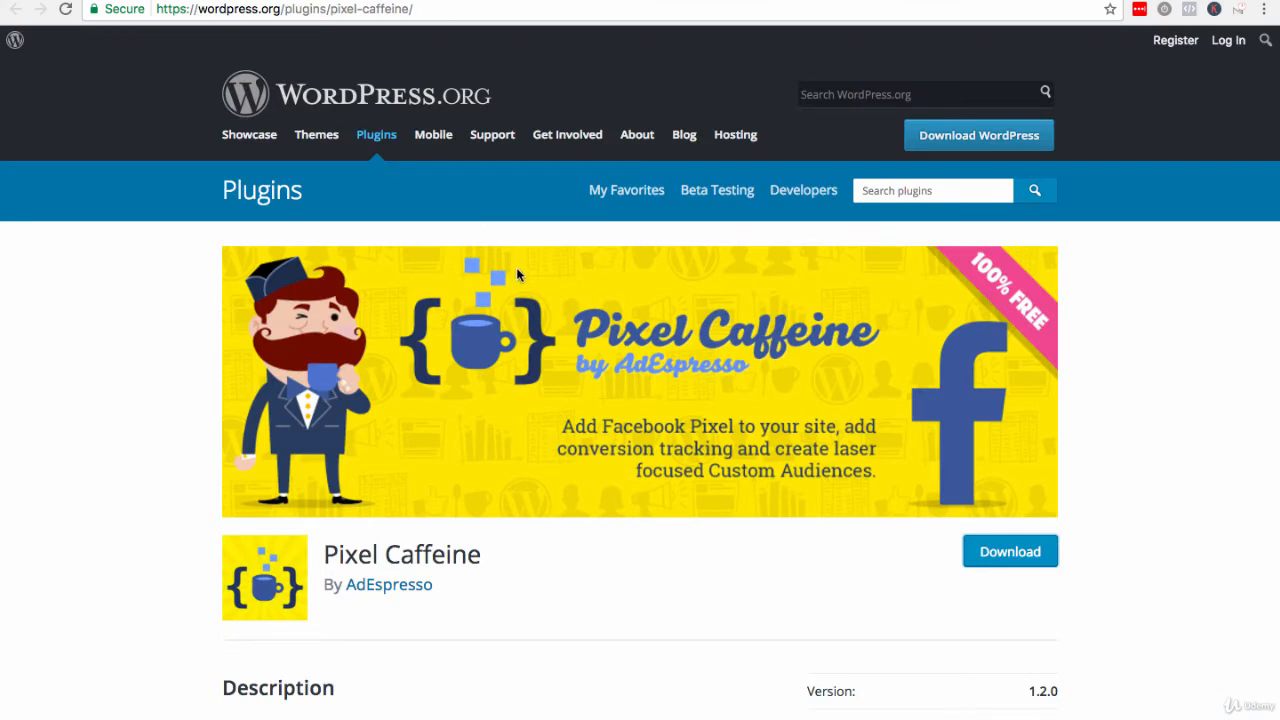
# On the WordPress.org page of the Pixel Caffeine plugin by AdEspresso, download the plugin
pyautogui.moveTo(489, 557); pyautogui.dragTo(346, 554)
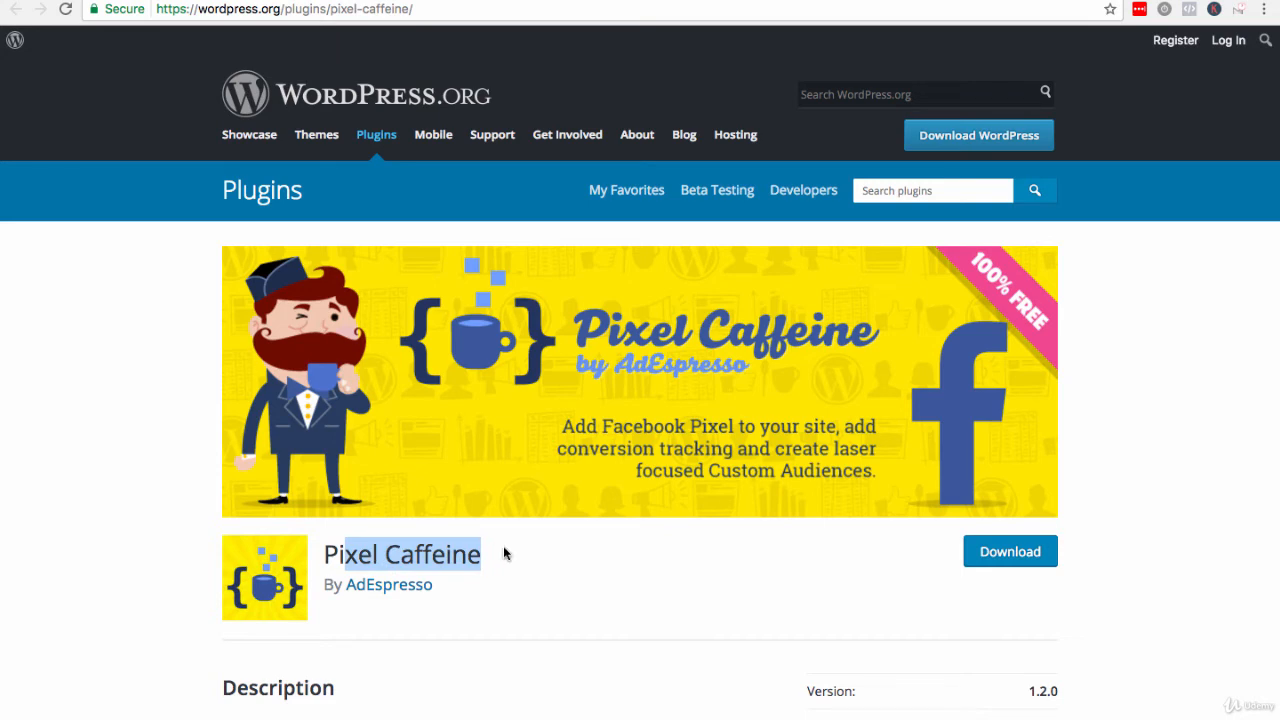
pyautogui.scroll(-3, 503, 550)
pyautogui.click(1017, 382)
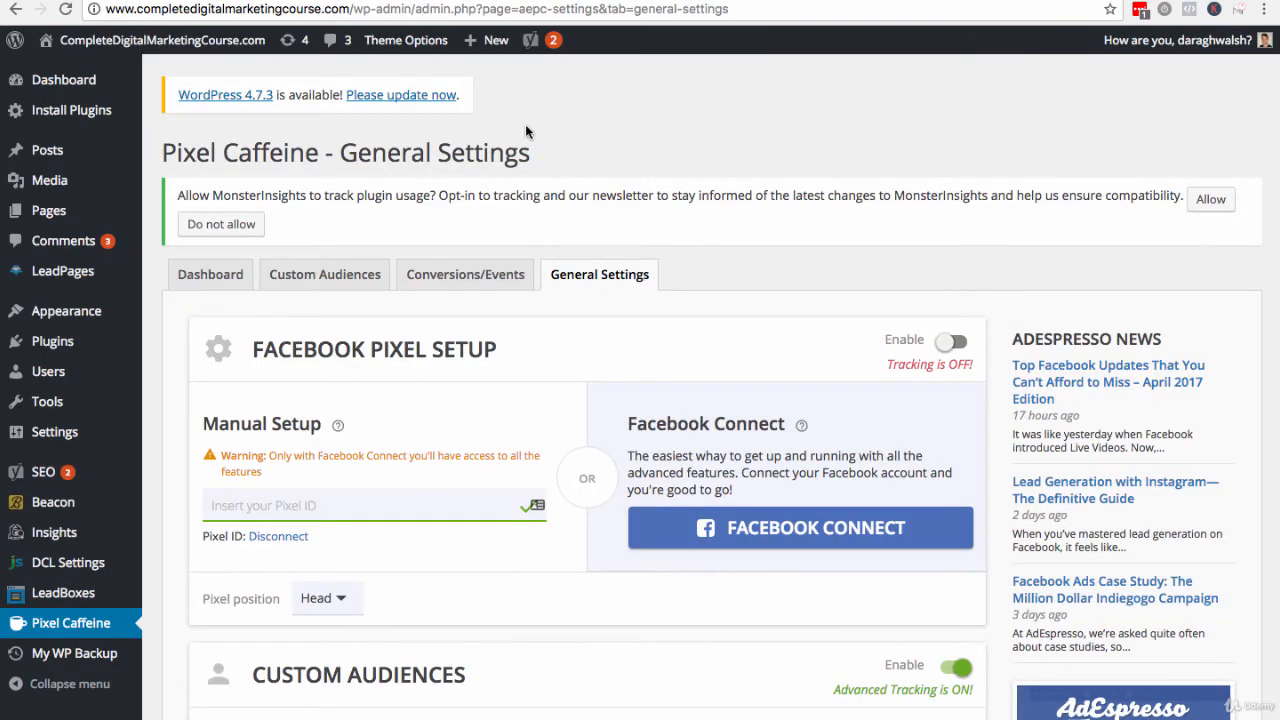
# In the WordPress admin, leave the Pixel Caffeine settings unsaved and open the upload form for adding a new plugin
pyautogui.moveTo(22, 343)
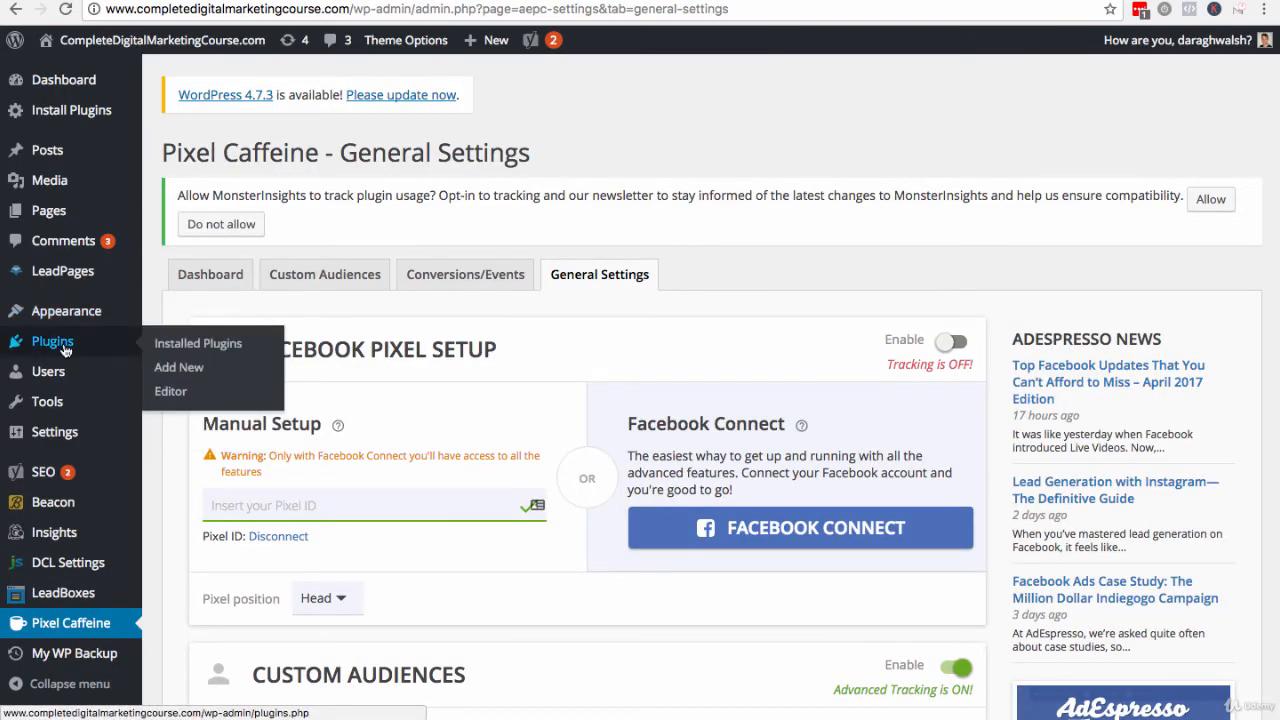
pyautogui.click(160, 368)
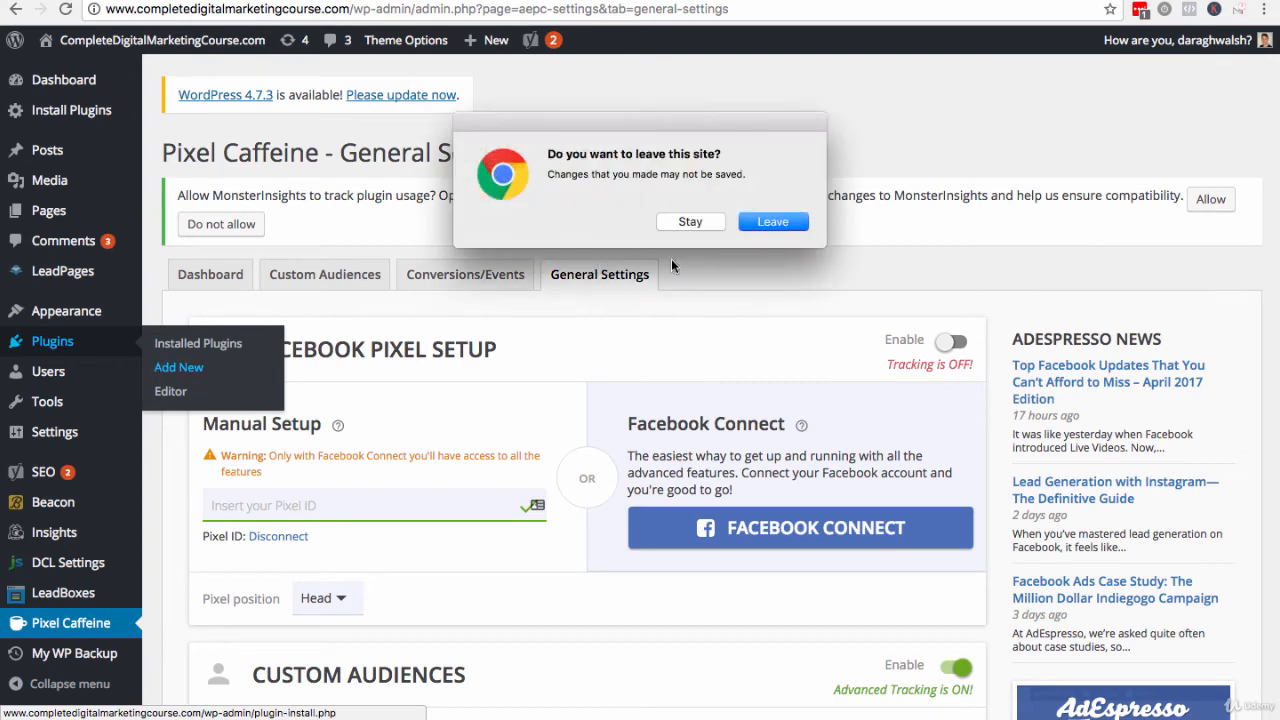
pyautogui.click(745, 222)
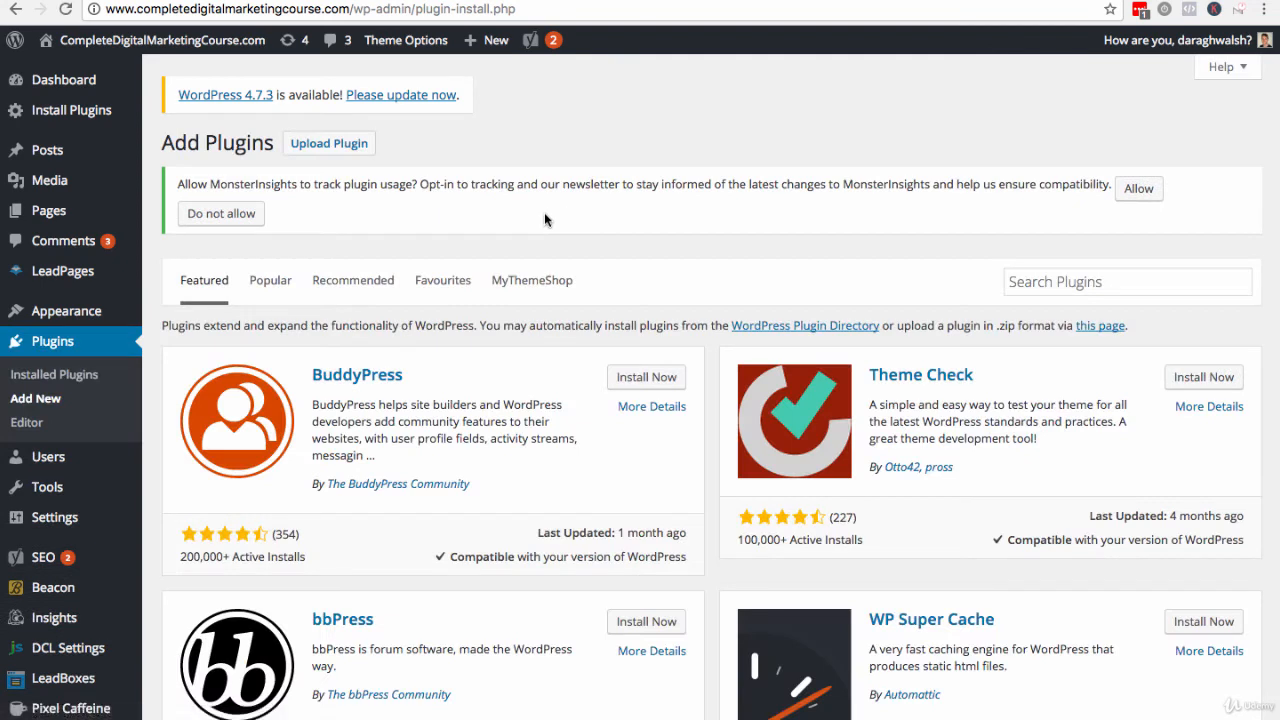
pyautogui.click(324, 148)
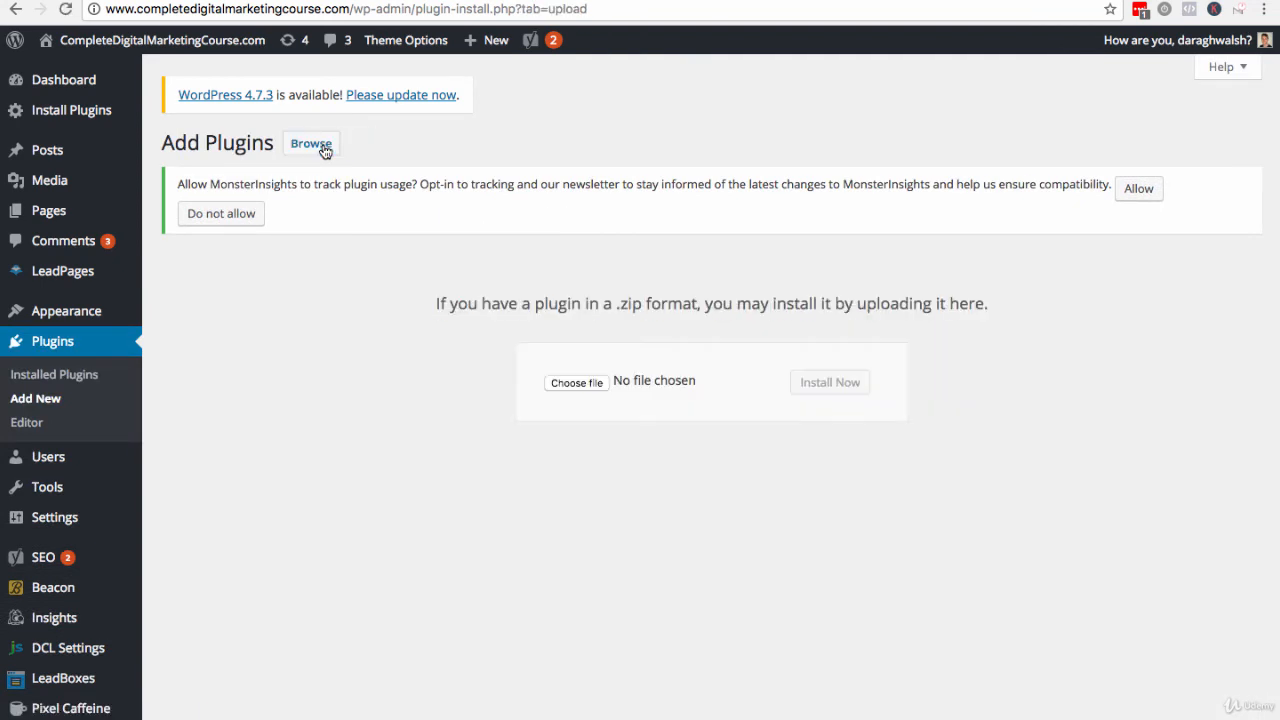
# Pick pixel-caffeine.1.2.0 (1).zip as the plugin file to upload, and cancel the file selection
pyautogui.click(568, 384)
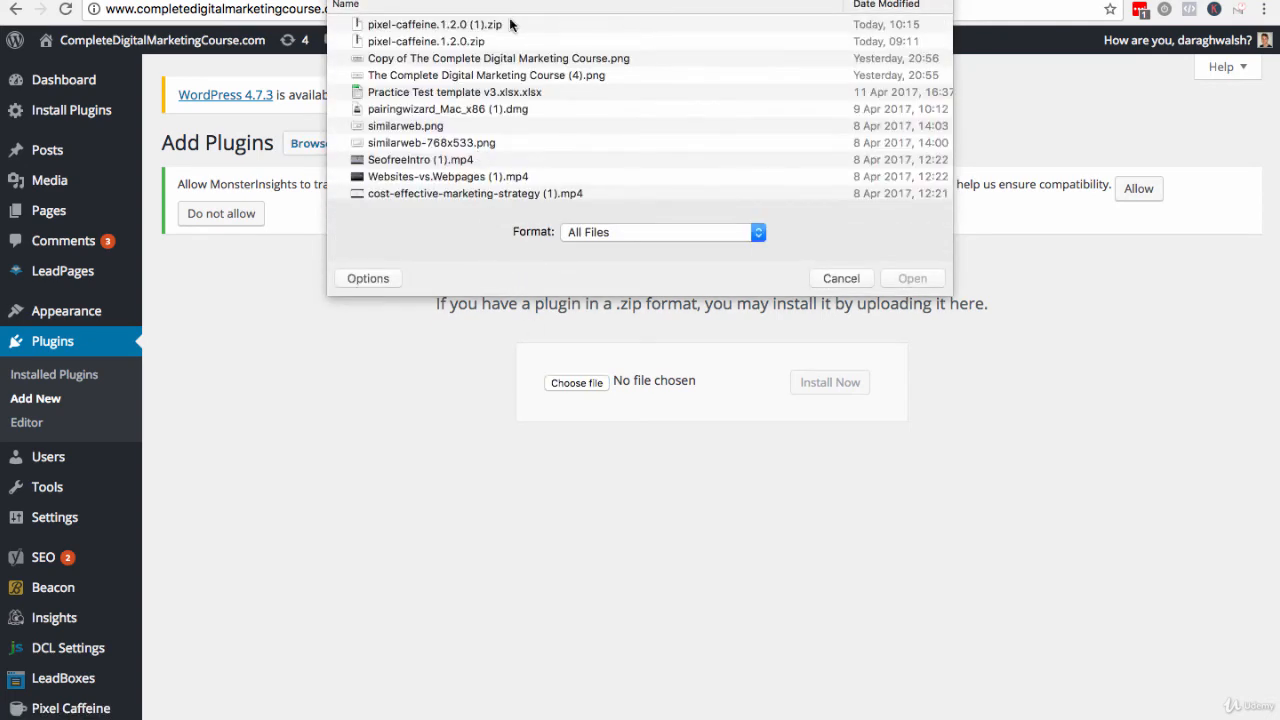
pyautogui.click(474, 24)
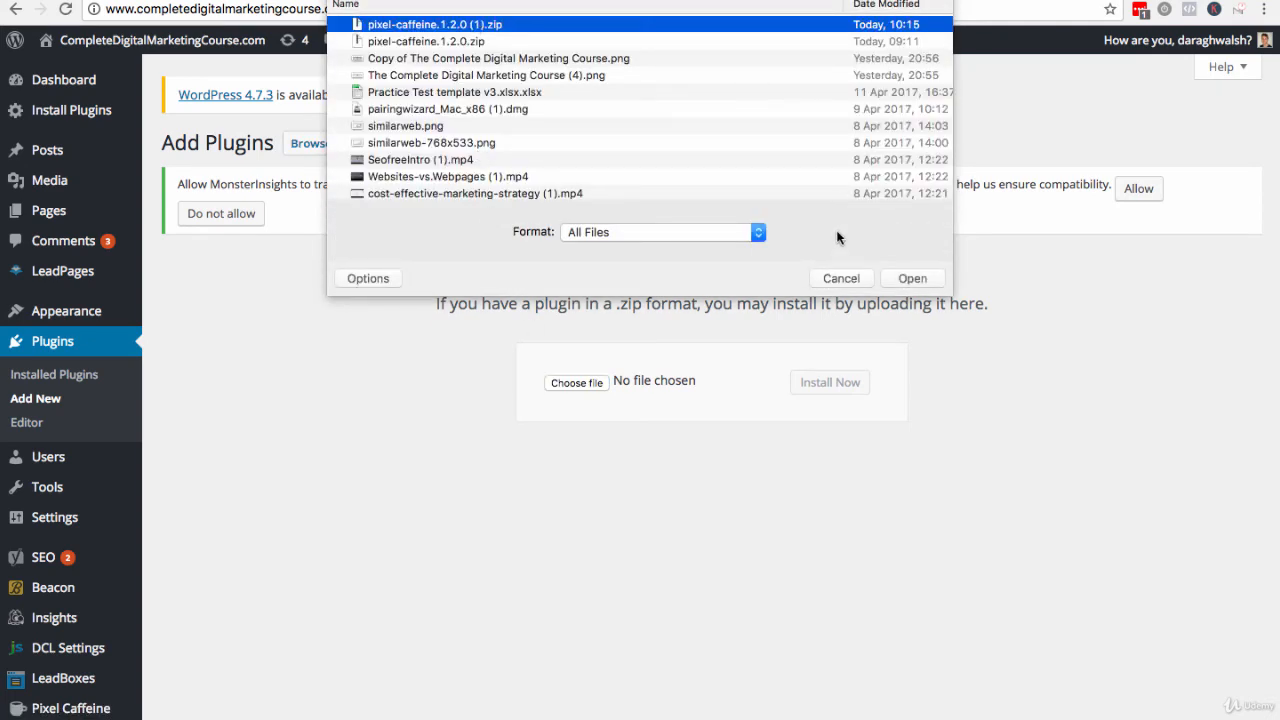
pyautogui.click(834, 278)
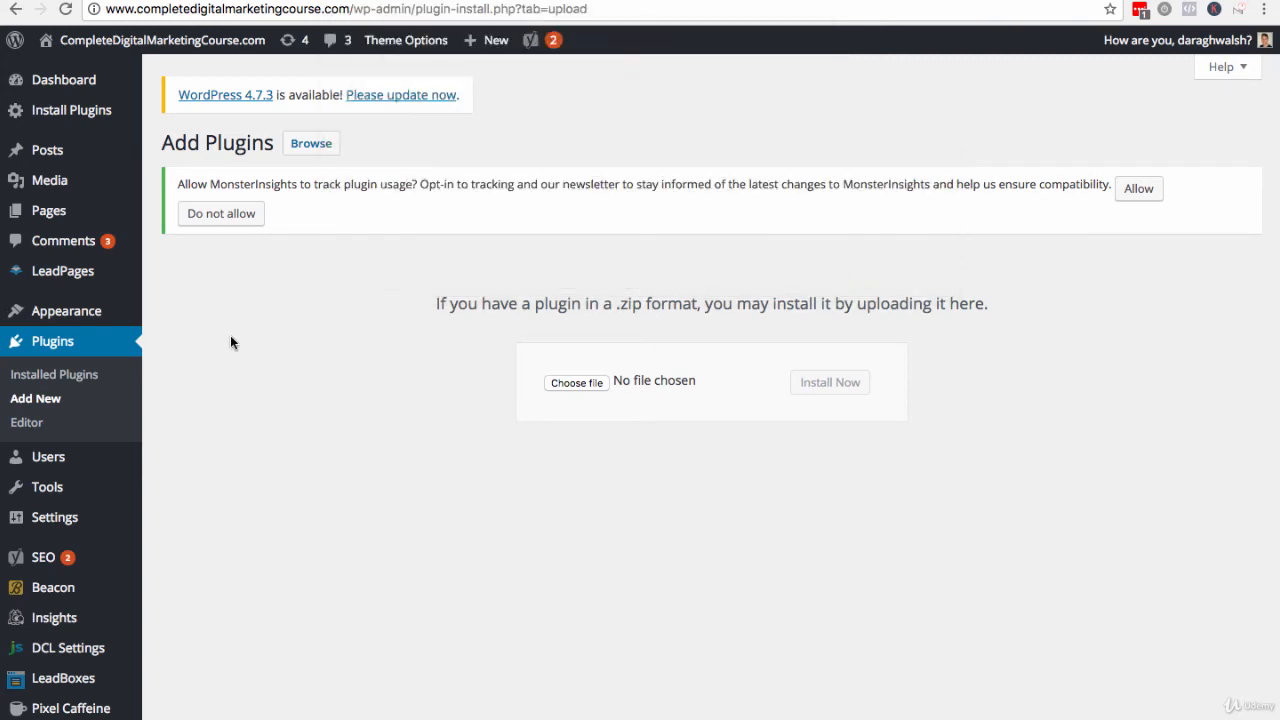
# Open the Pixel Caffeine plugin's dashboard and go to its general settings
pyautogui.scroll(-2, 208, 435)
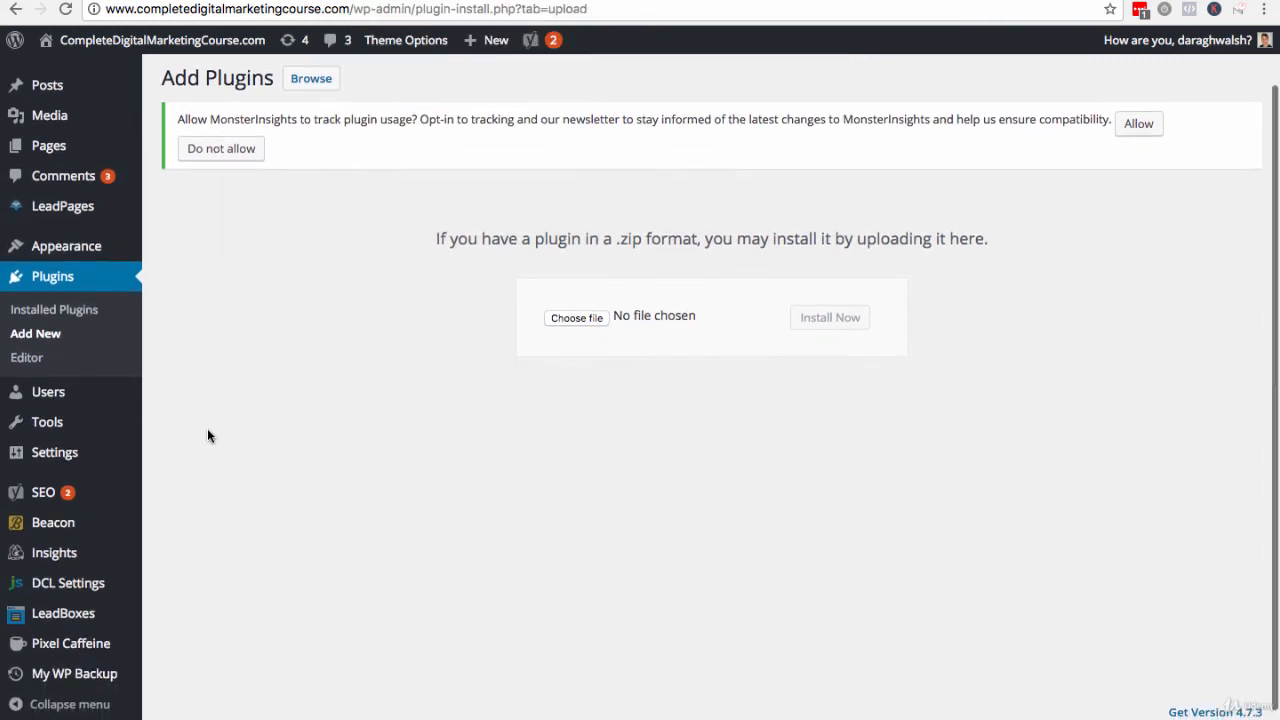
pyautogui.scroll(-1, 157, 375)
pyautogui.moveTo(100, 426)
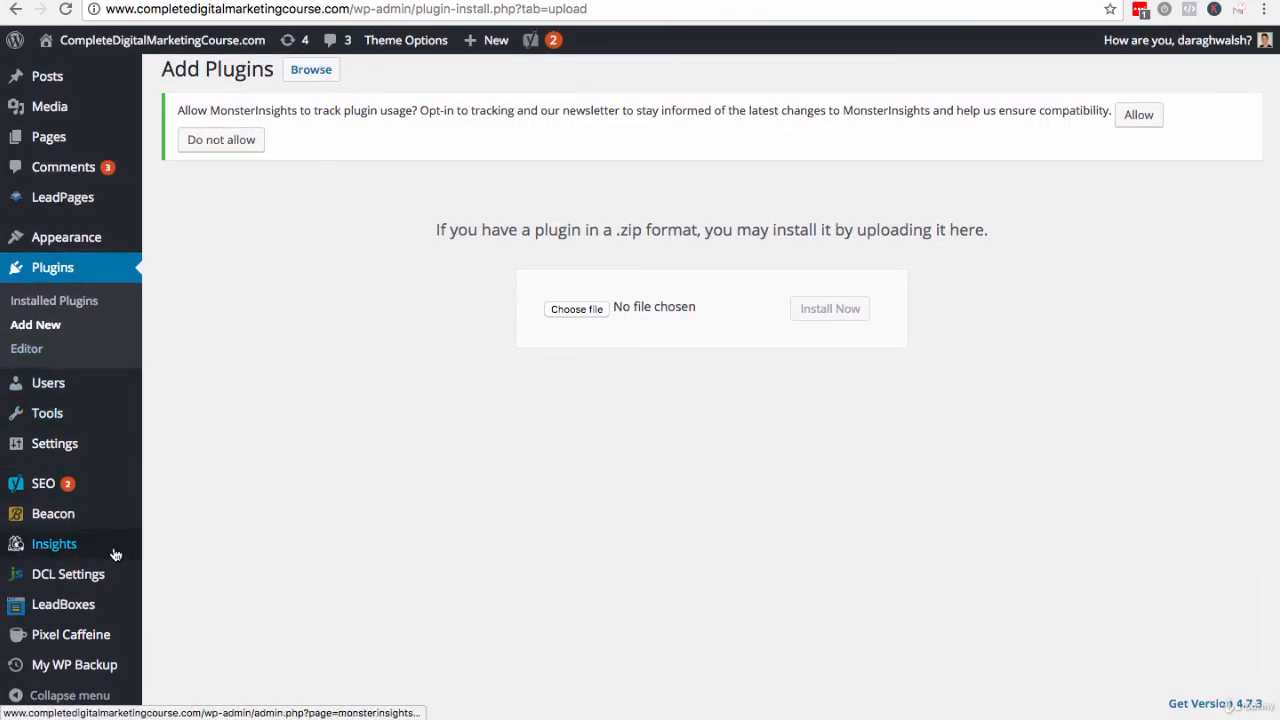
pyautogui.click(77, 640)
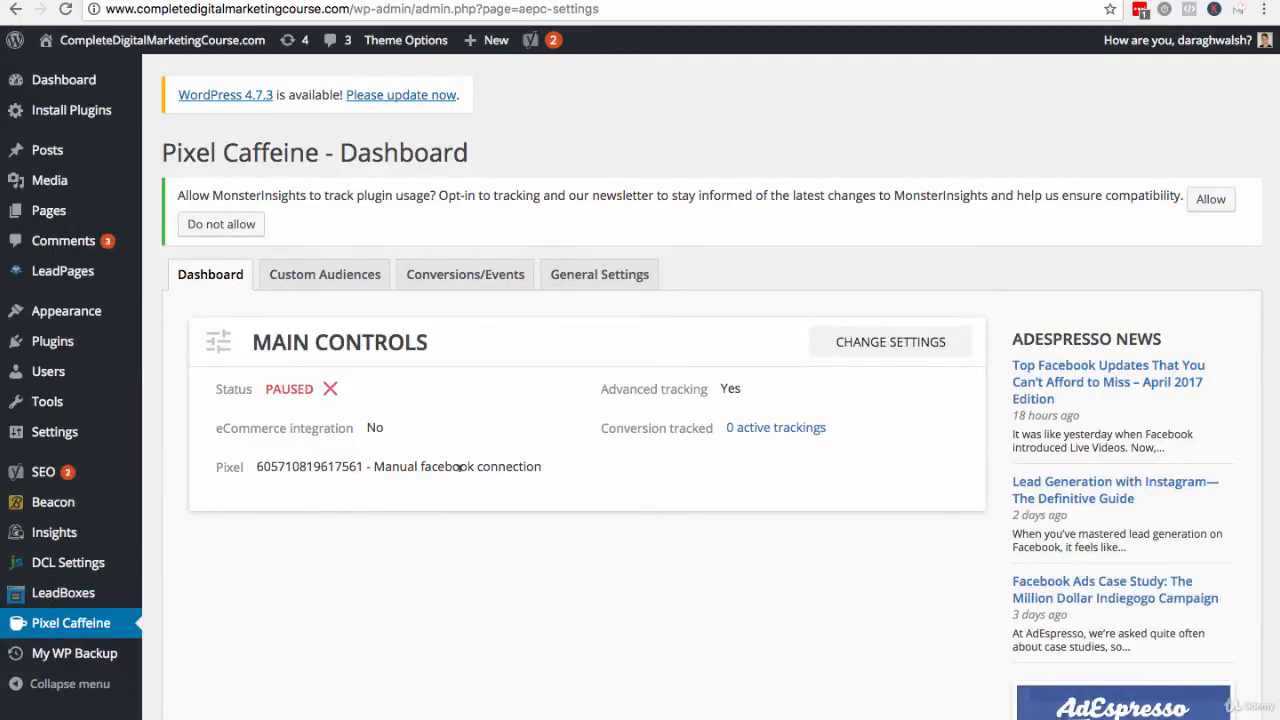
pyautogui.click(886, 343)
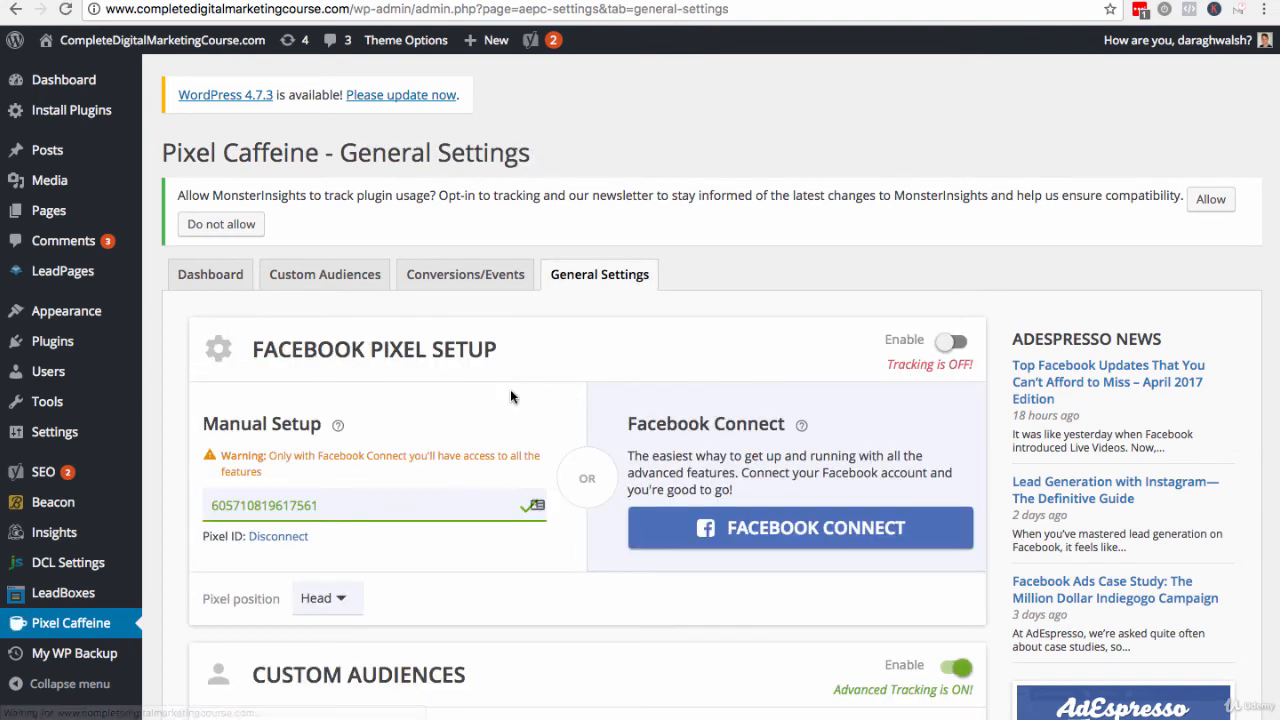
# Replace the pixel ID under Manual Setup with the copied Facebook pixel ID and save the settings
pyautogui.doubleClick(326, 498)
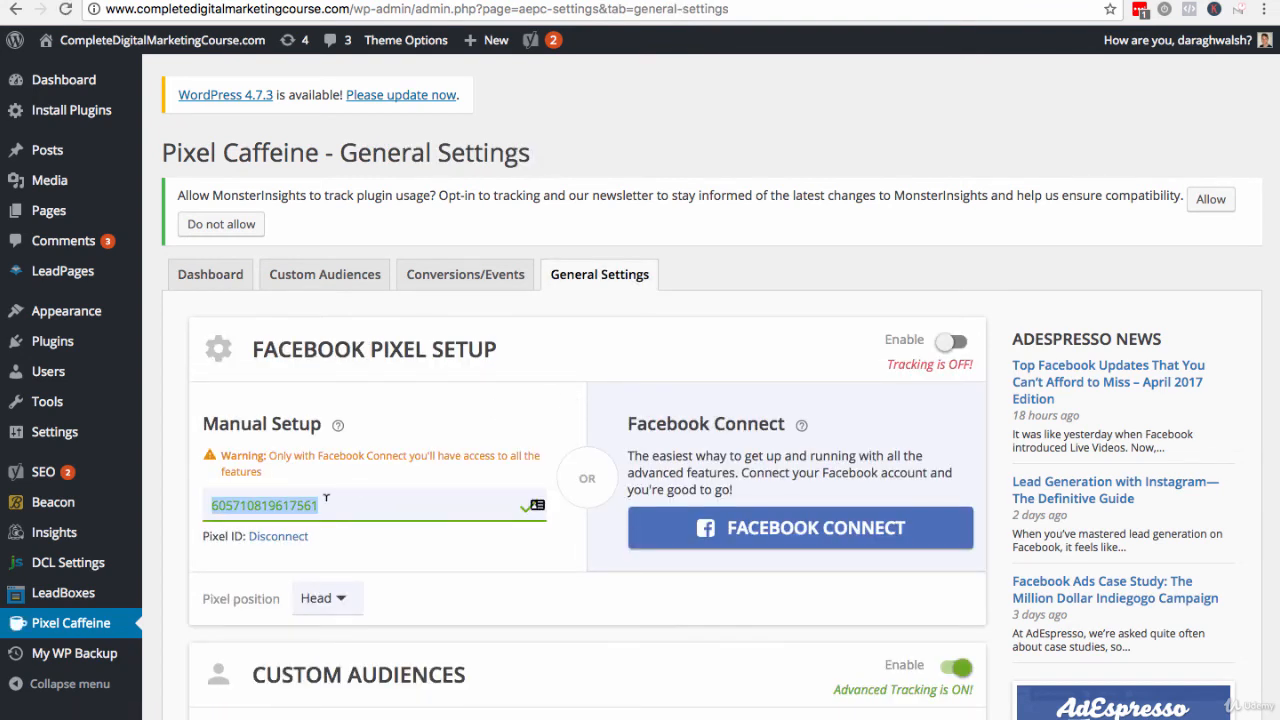
pyautogui.press('super+v')
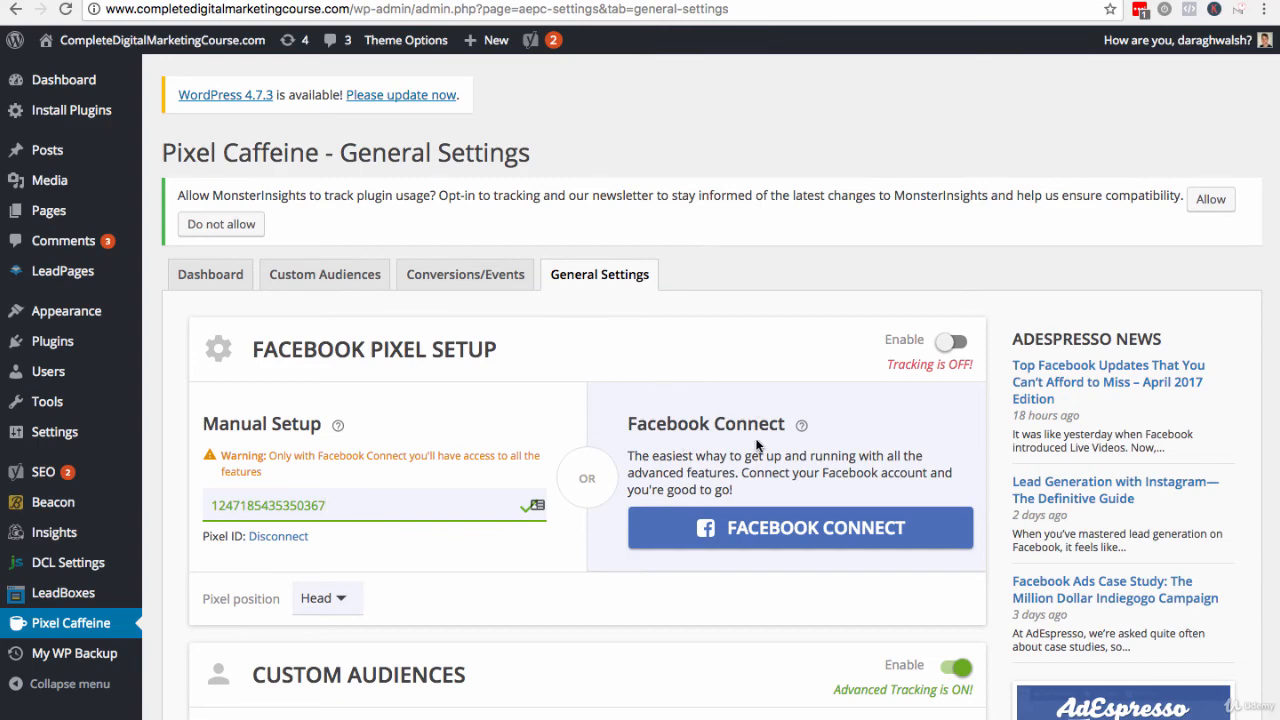
pyautogui.scroll(-6, 752, 406)
pyautogui.scroll(-2, 756, 446)
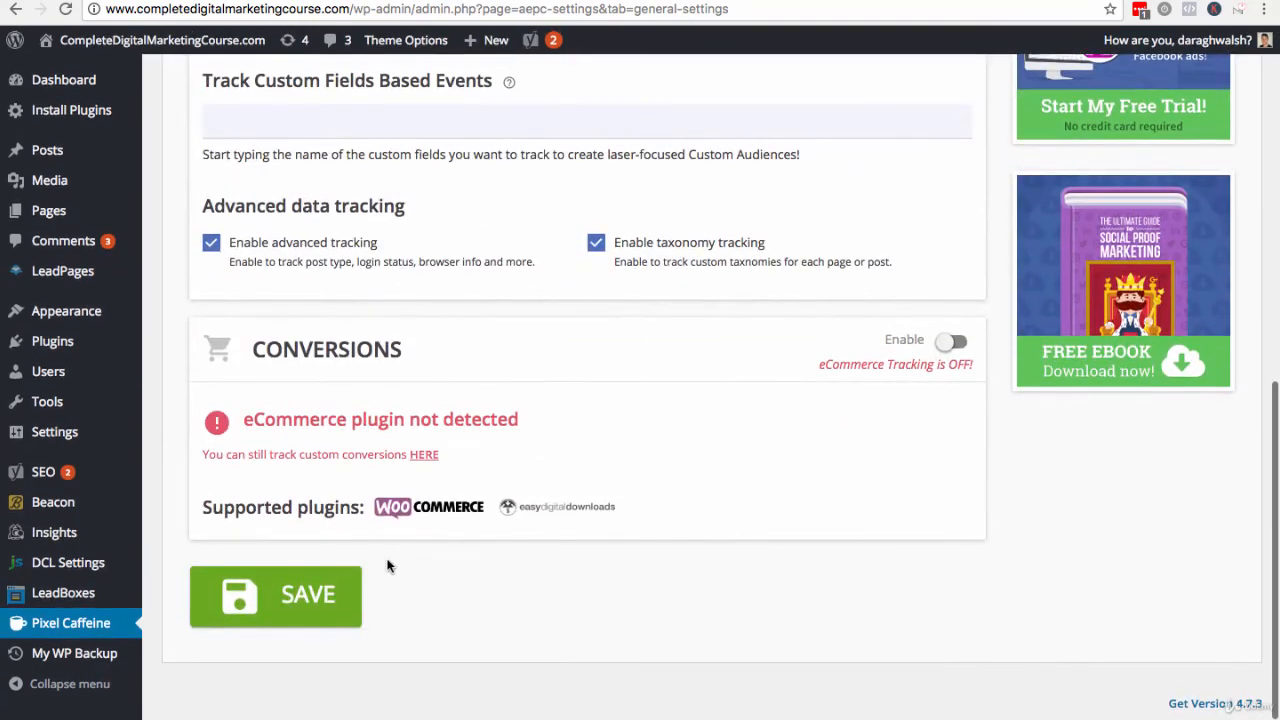
pyautogui.click(300, 610)
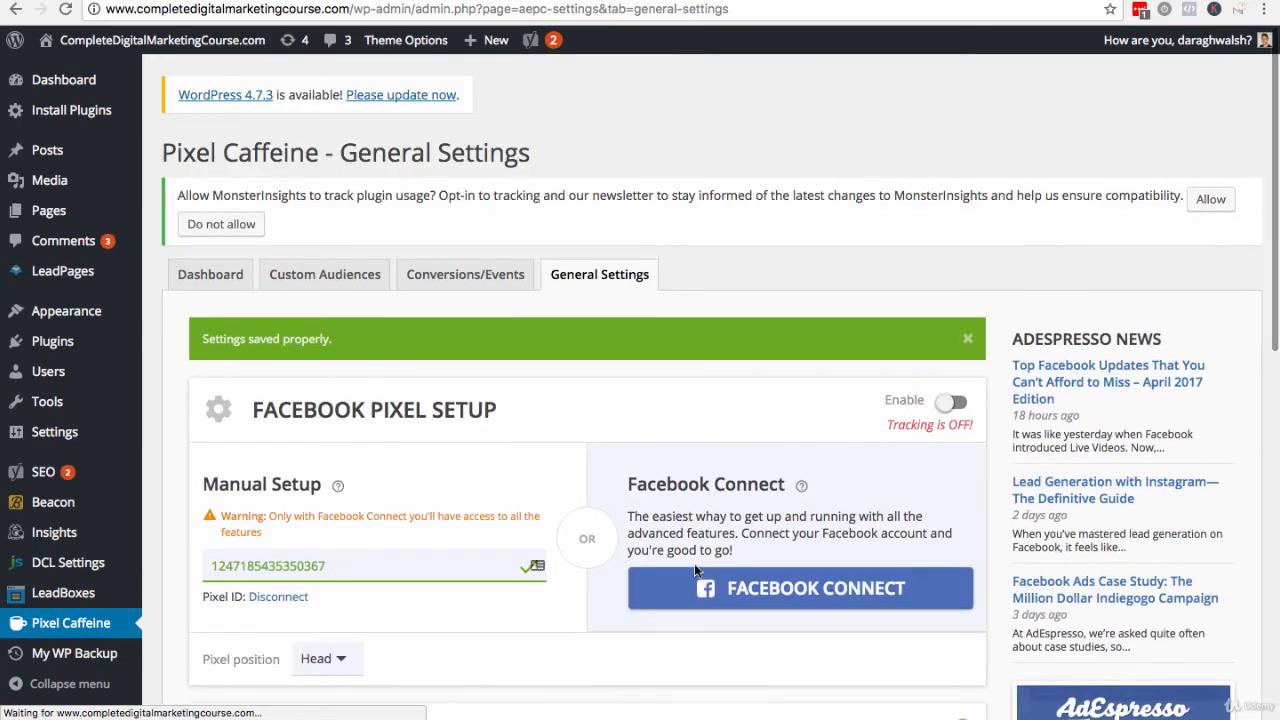
# Enable tracking for the Facebook Pixel Setup and save the plugin settings
pyautogui.click(953, 403)
pyautogui.scroll(-10, 772, 395)
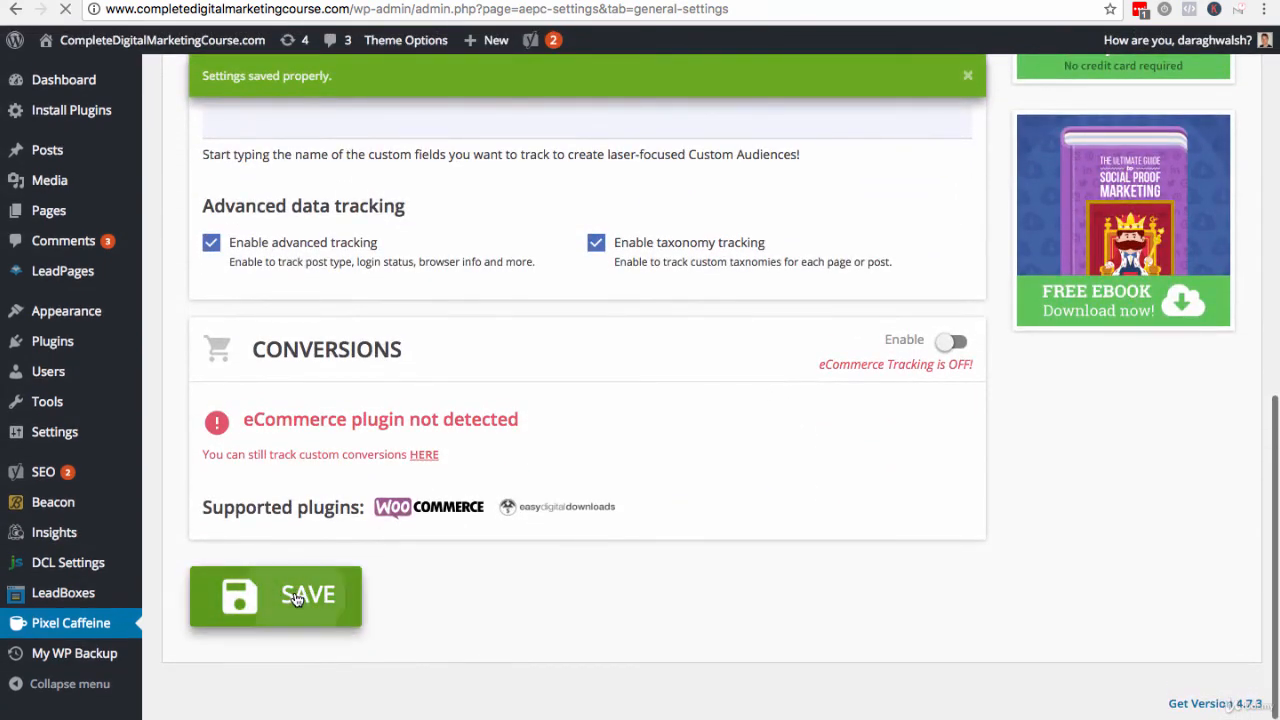
pyautogui.click(295, 597)
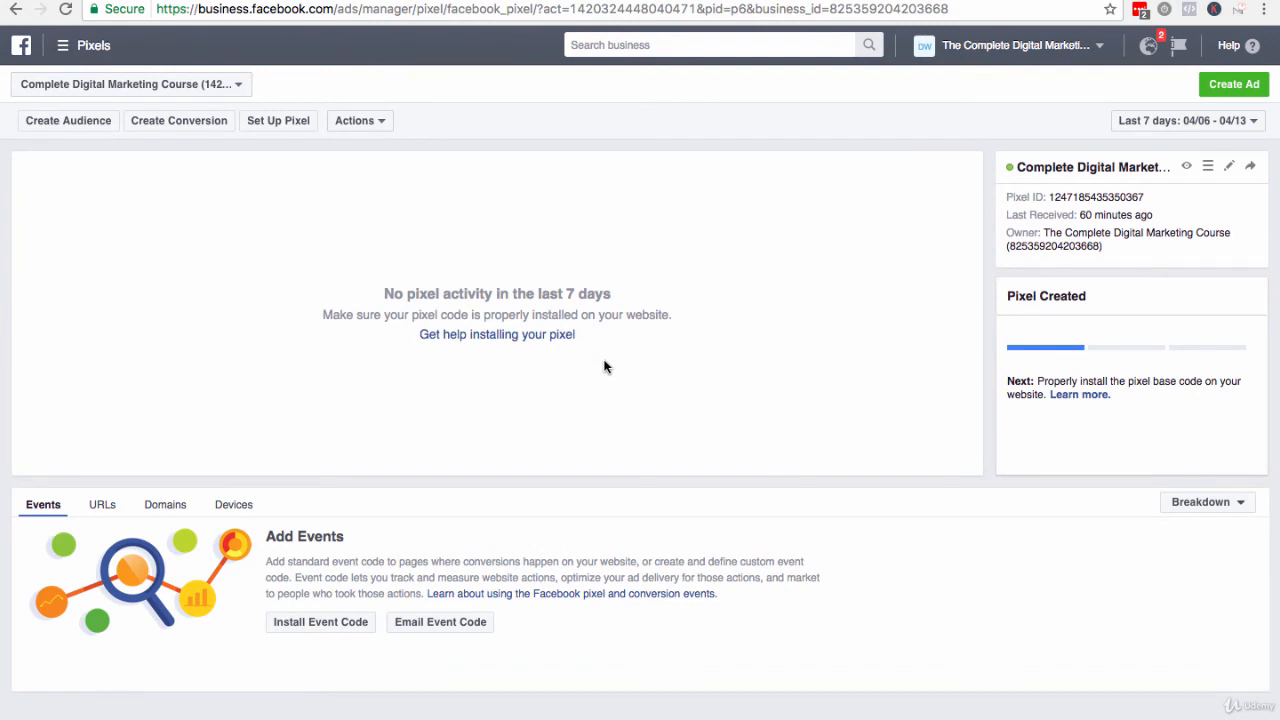
# Back in Facebook Business Manager, reopen Pixels from the full list of tools and check the pixel's status and last received time
pyautogui.click(65, 47)
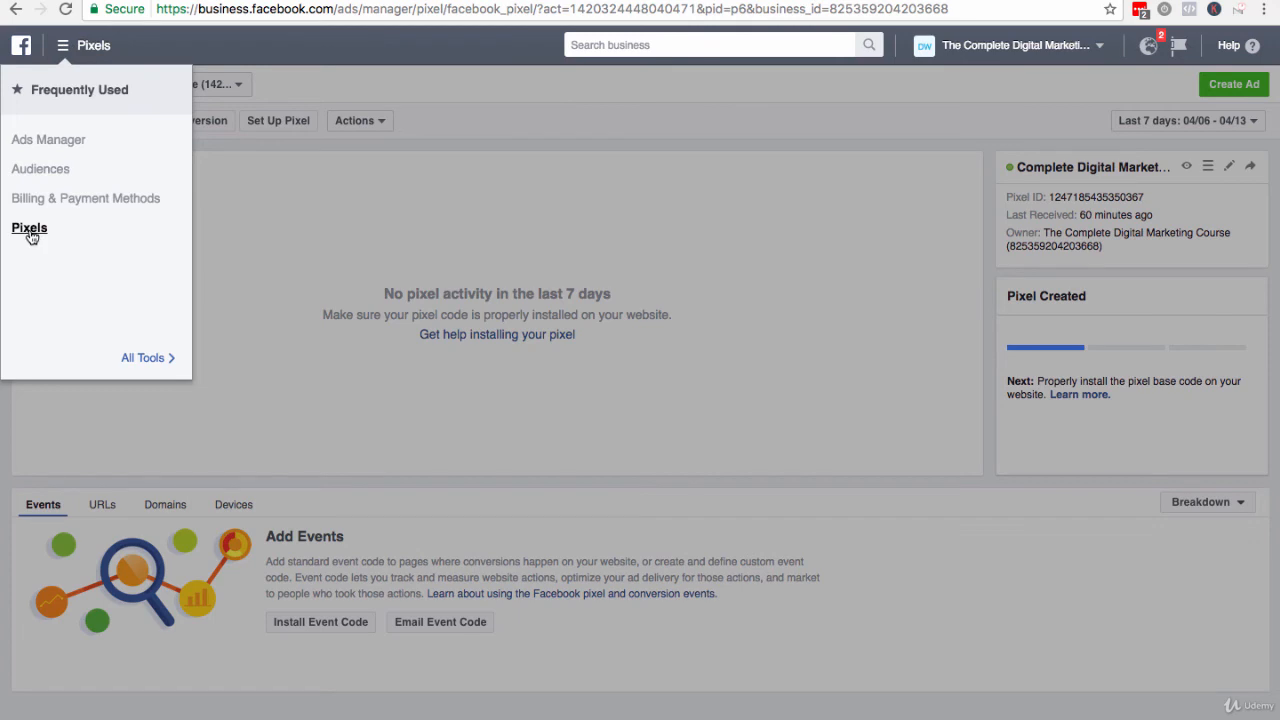
pyautogui.moveTo(133, 360)
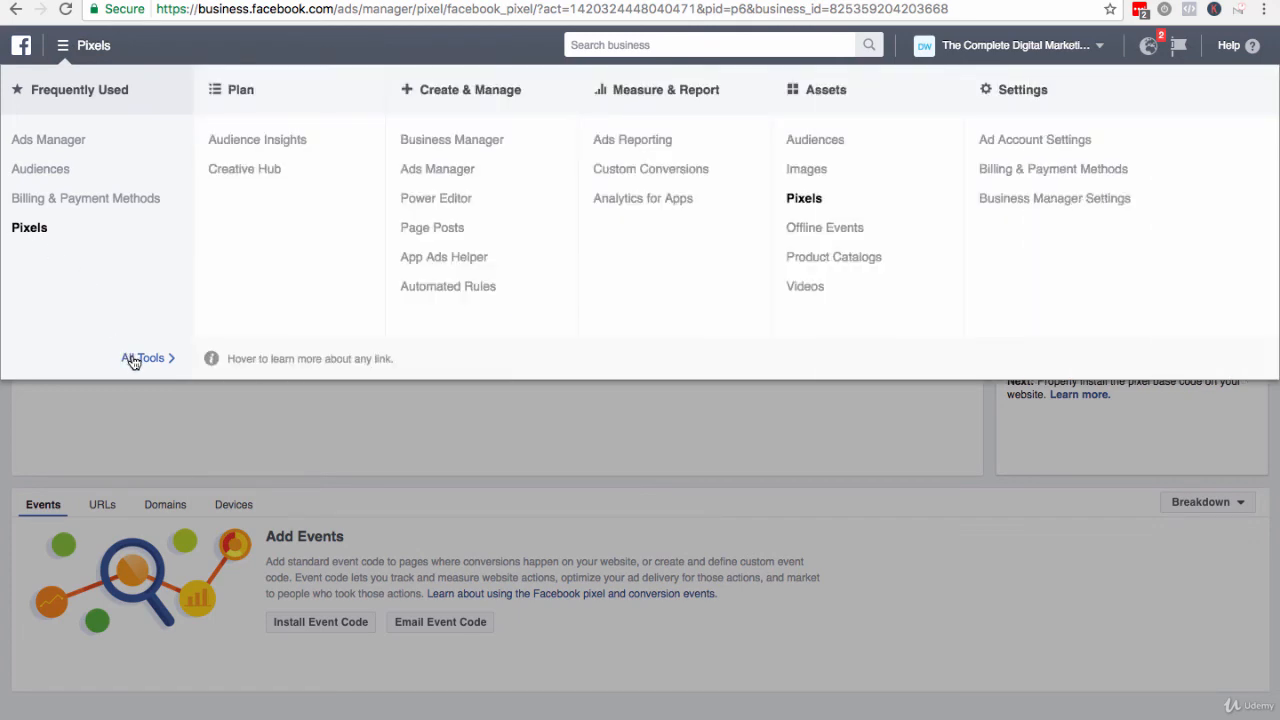
pyautogui.moveTo(234, 315); pyautogui.dragTo(663, 254)
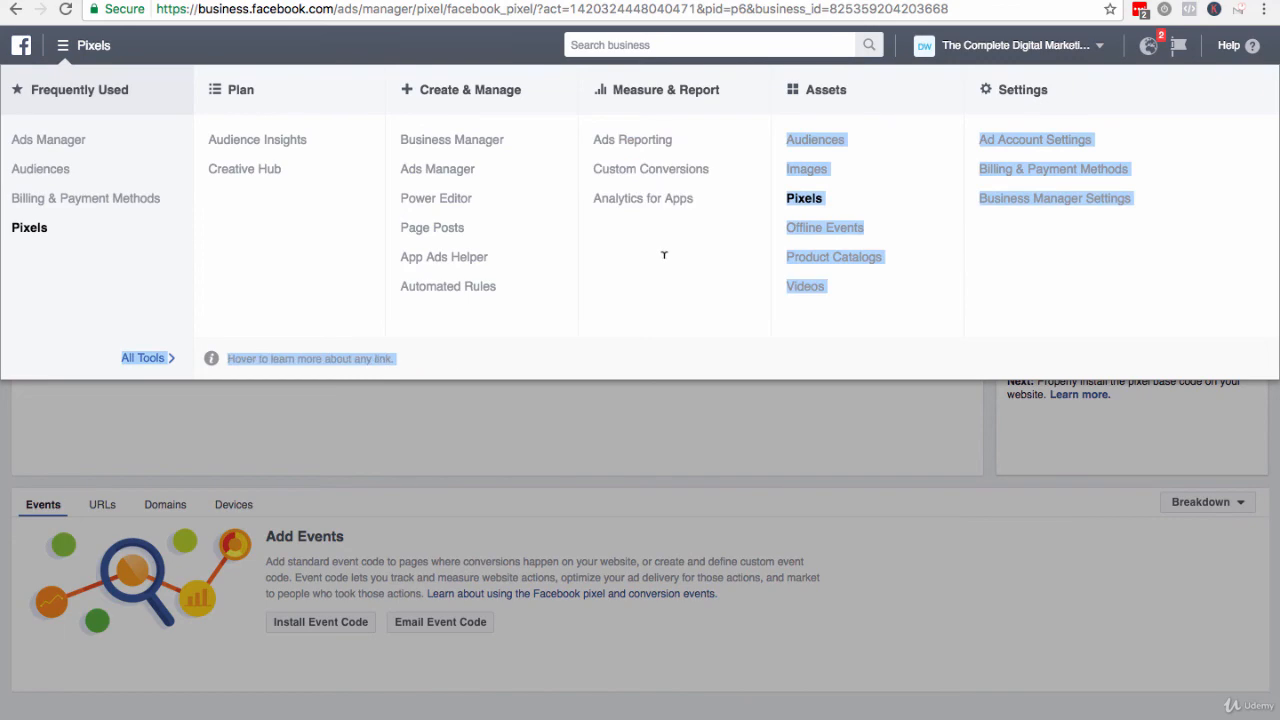
pyautogui.click(665, 253)
pyautogui.click(798, 200)
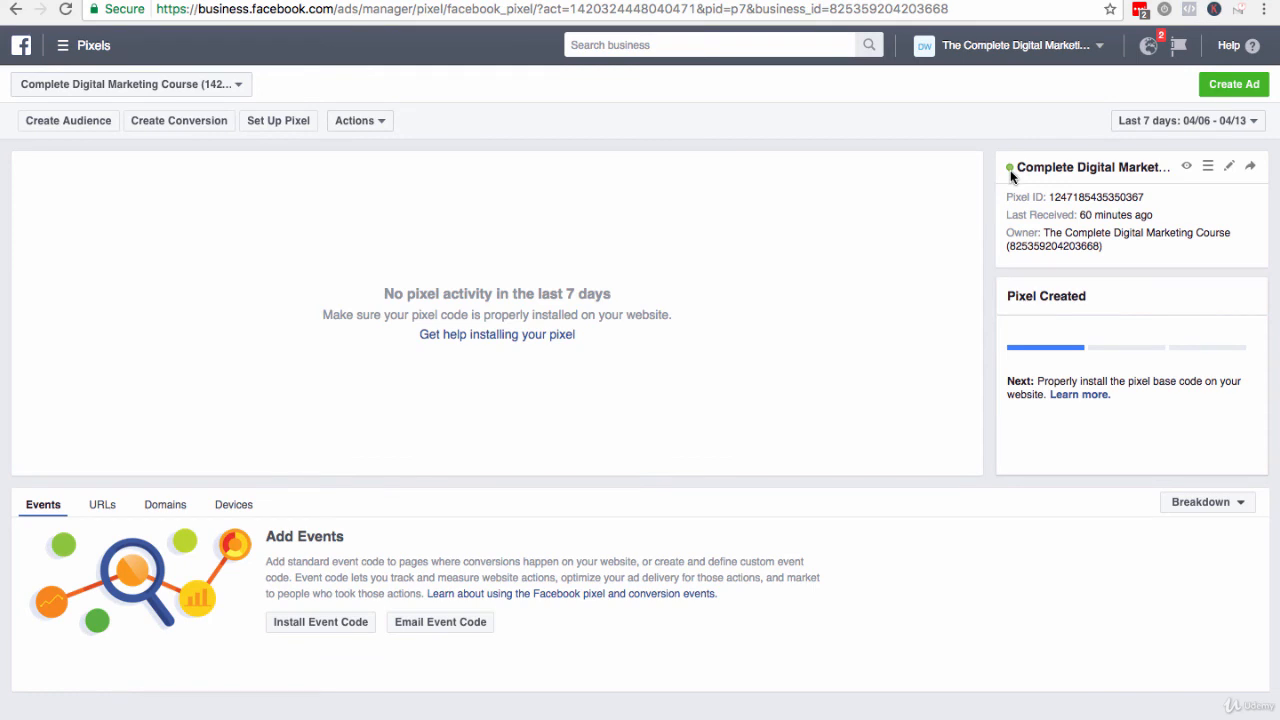
pyautogui.moveTo(1005, 213); pyautogui.dragTo(1156, 207)
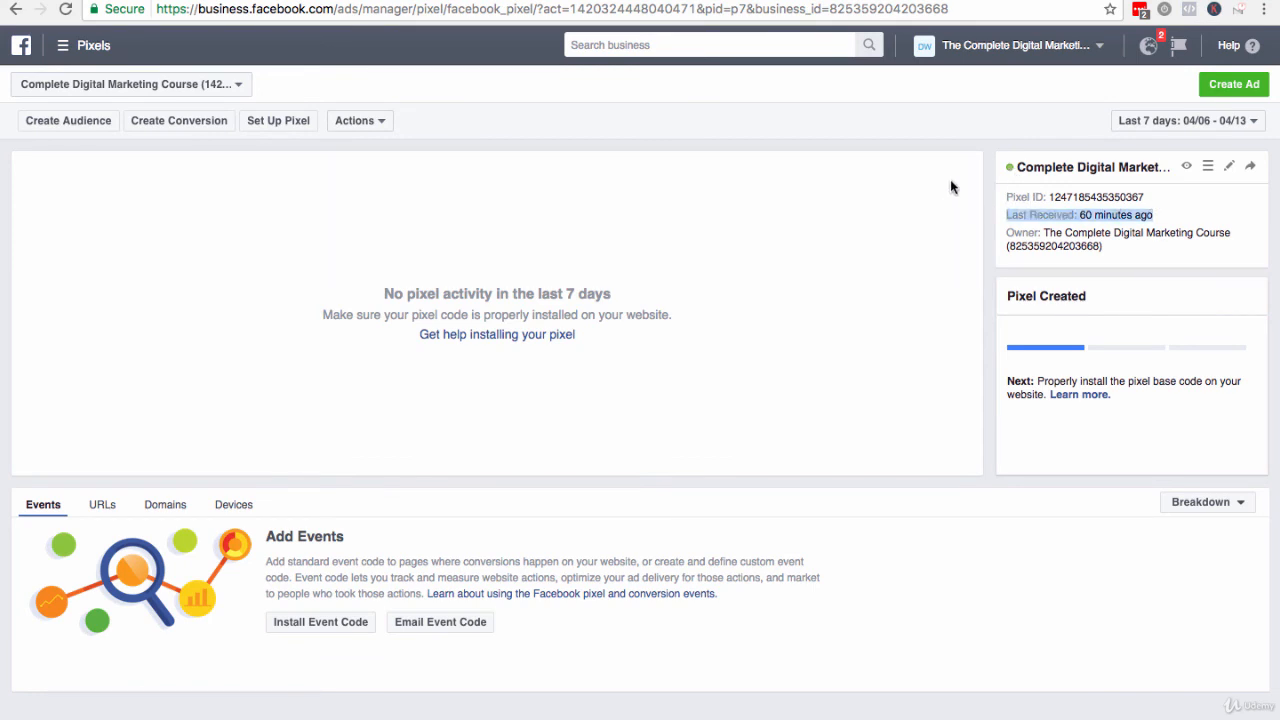
# On the completedigitalmarketingcourse.com blog page, check the installed pixel and its events with the Facebook Pixel Helper extension
pyautogui.click(979, 156)
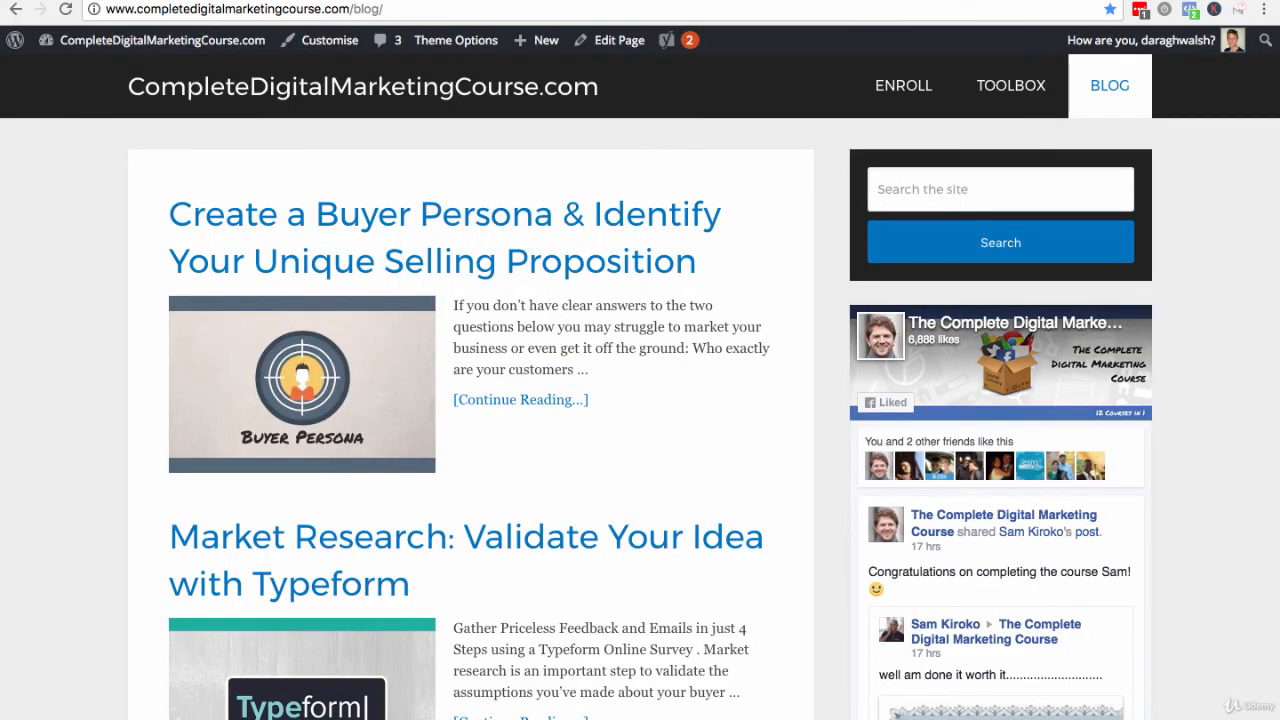
pyautogui.click(538, 5)
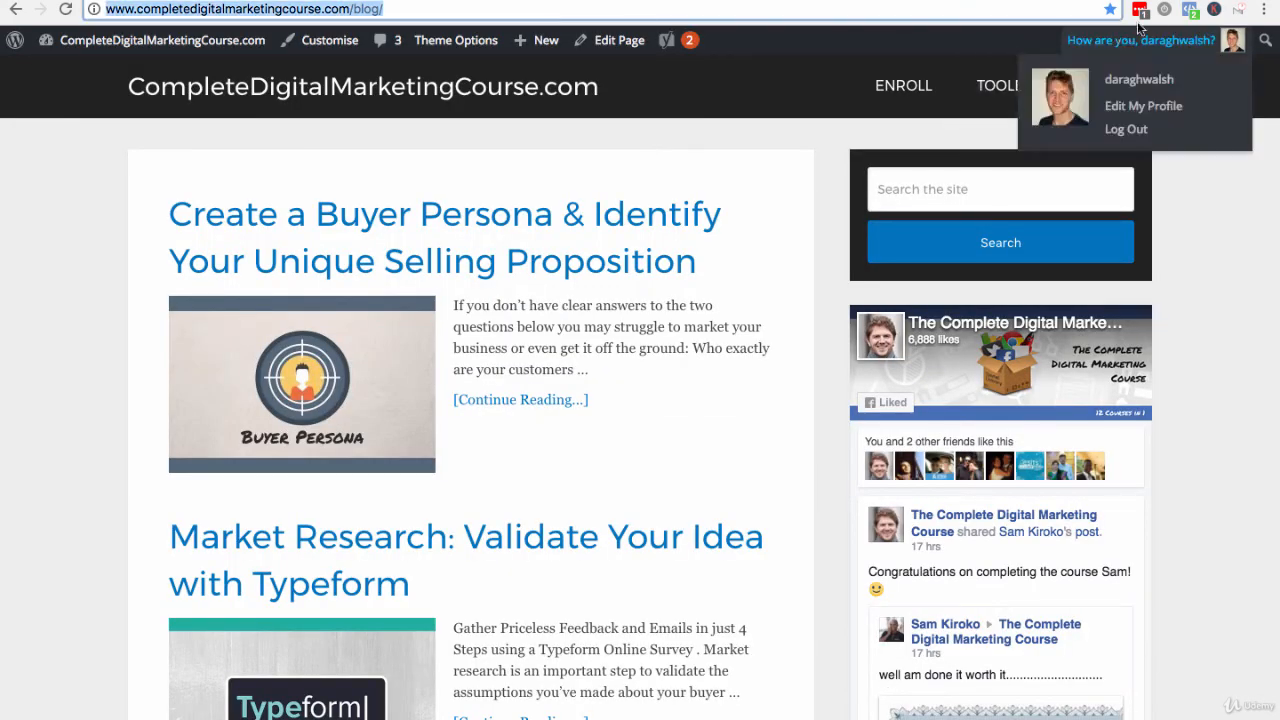
pyautogui.click(1189, 12)
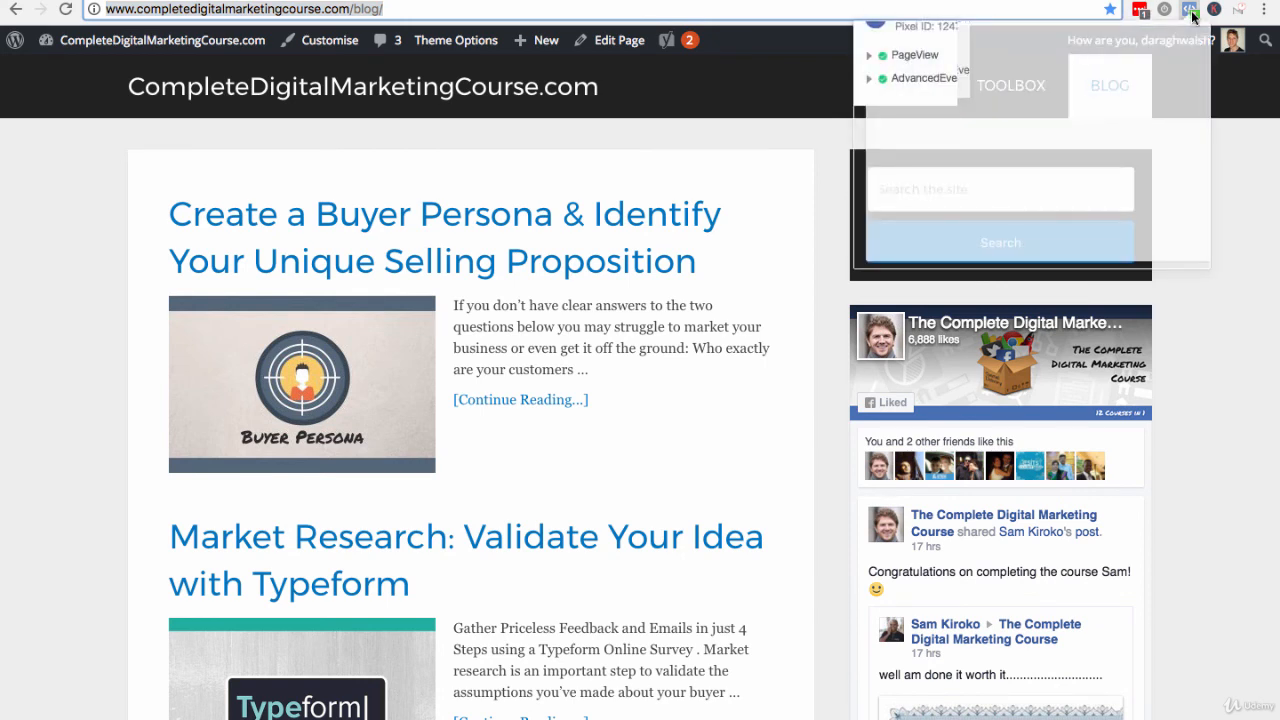
pyautogui.click(1192, 15)
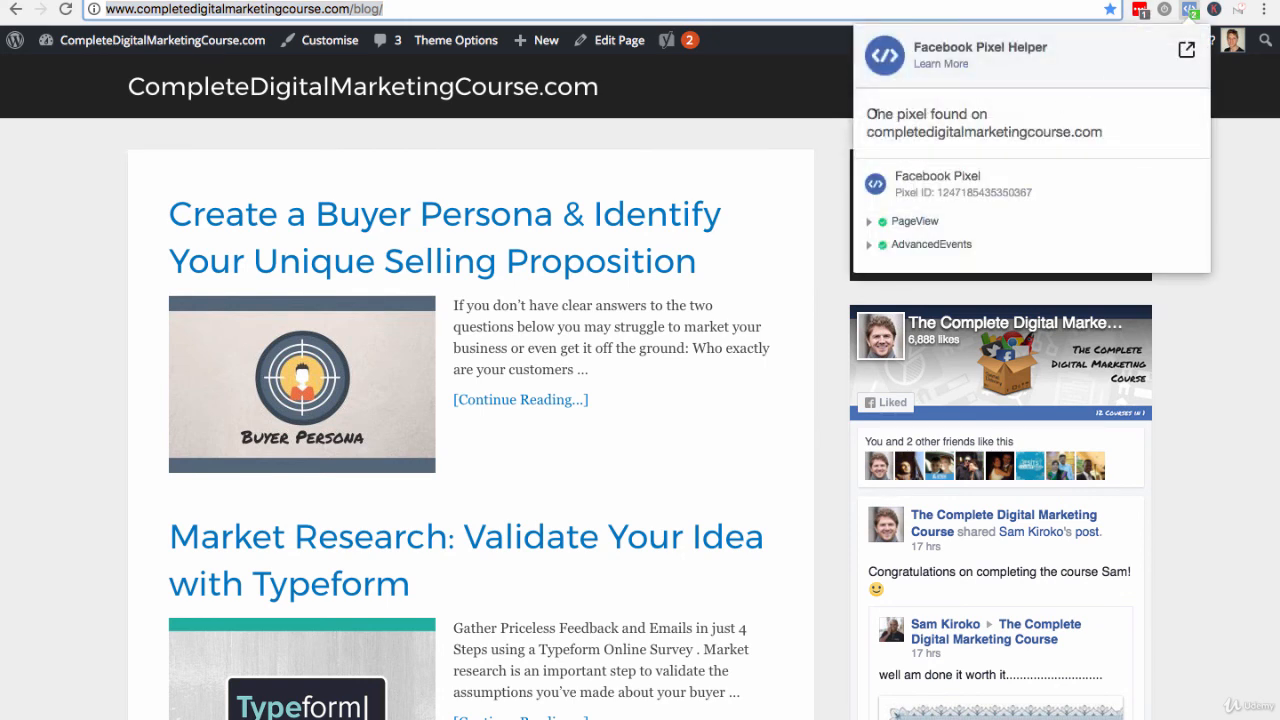
pyautogui.moveTo(874, 114); pyautogui.dragTo(962, 114)
pyautogui.click(954, 130)
pyautogui.click(1190, 12)
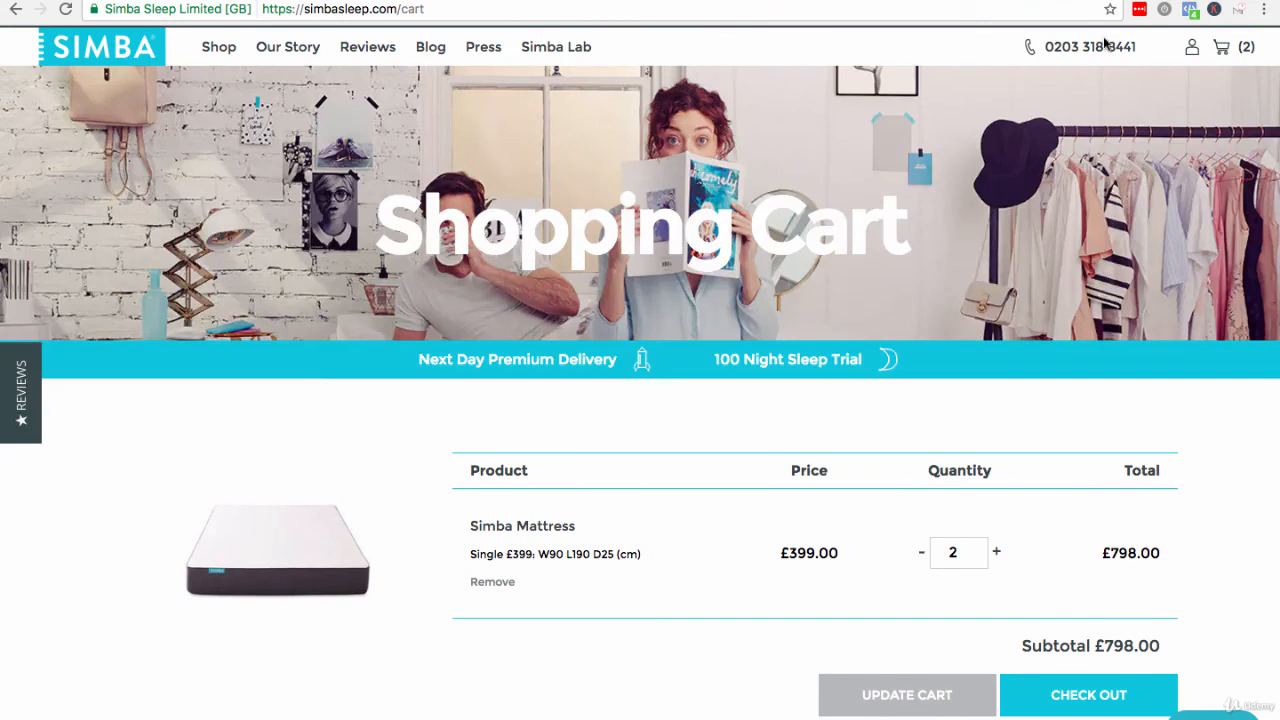
# On the Simba shopping cart page, inspect the detected pixels and the first AddToCart event's custom parameters with Facebook Pixel Helper
pyautogui.click(1192, 15)
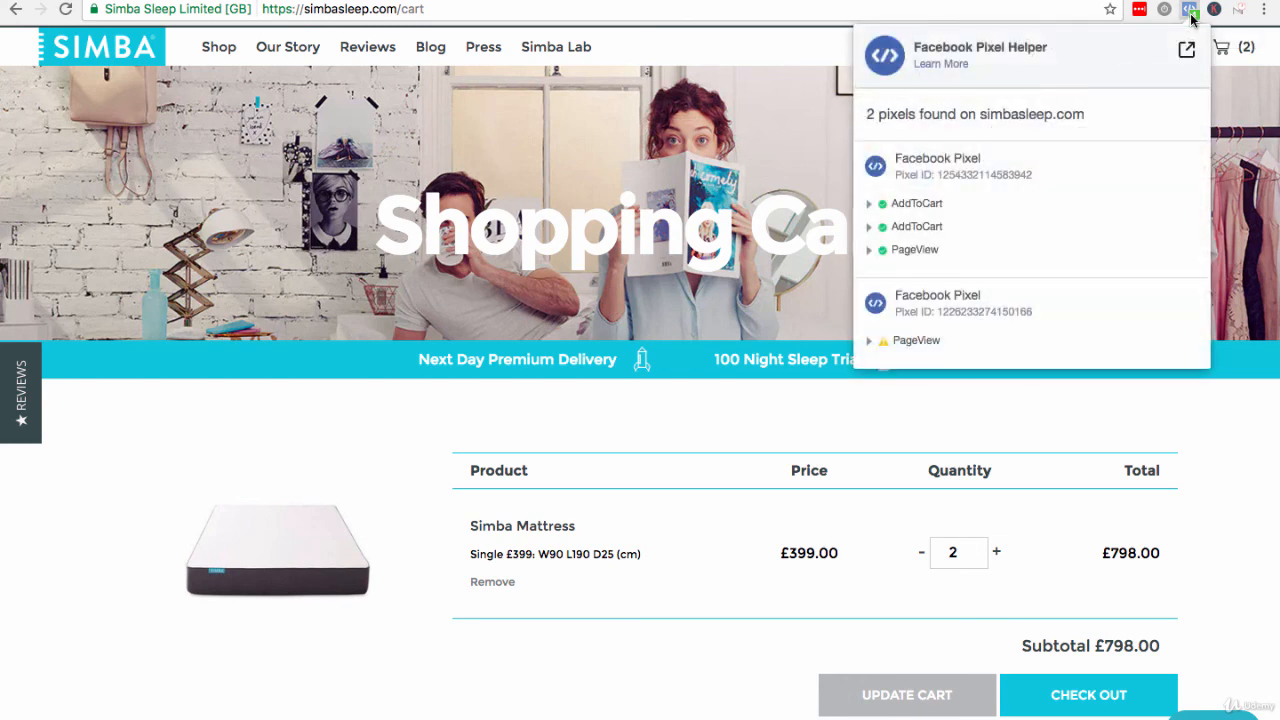
pyautogui.click(869, 203)
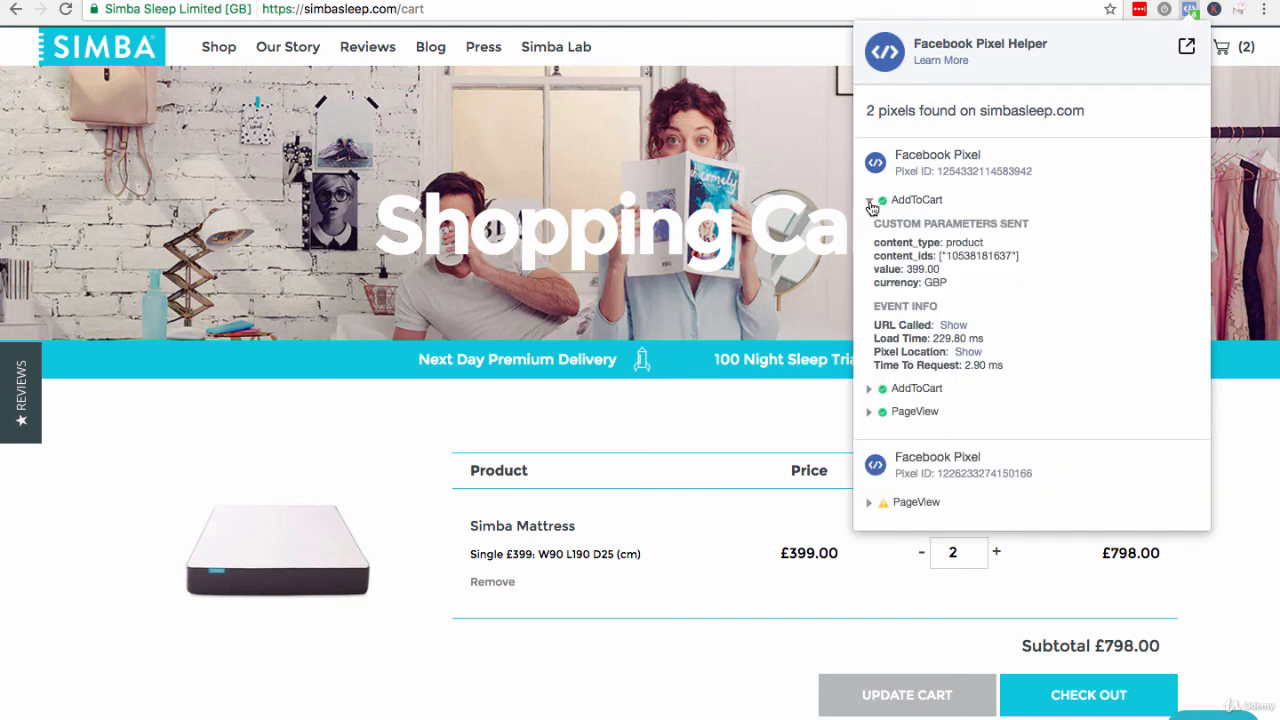
pyautogui.moveTo(880, 223); pyautogui.dragTo(990, 221)
pyautogui.click(990, 221)
pyautogui.click(869, 202)
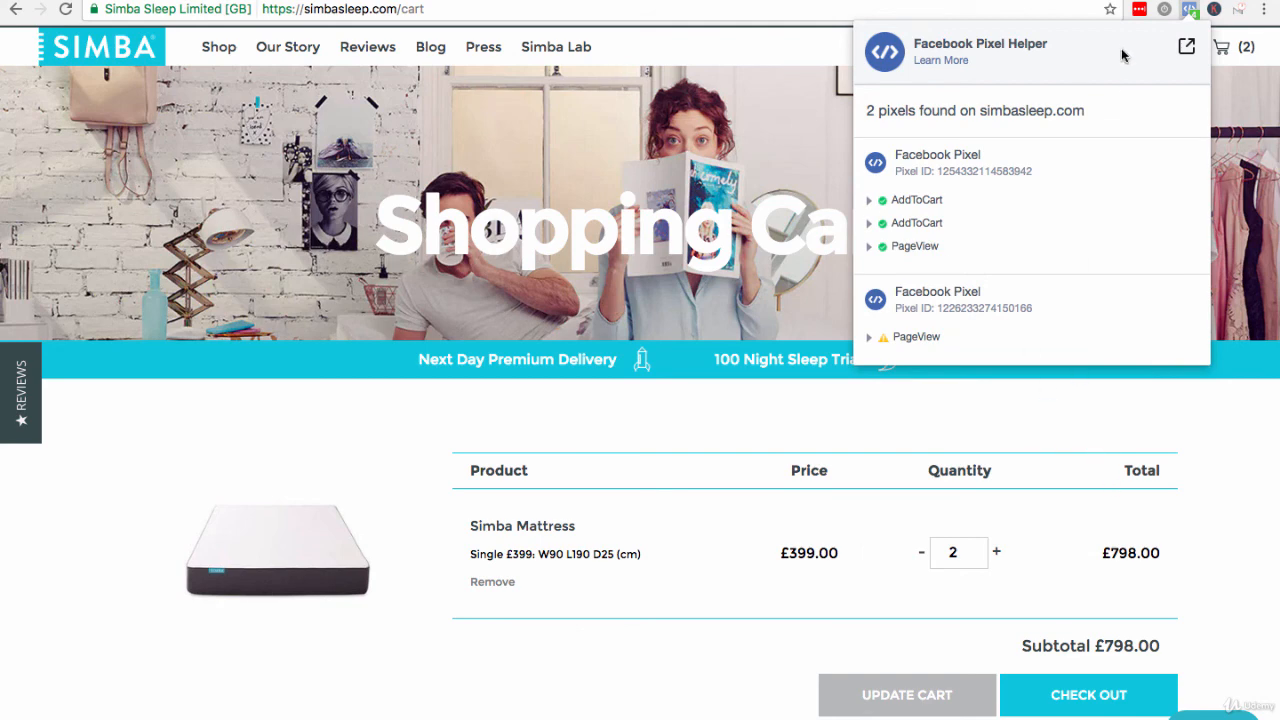
pyautogui.click(1190, 12)
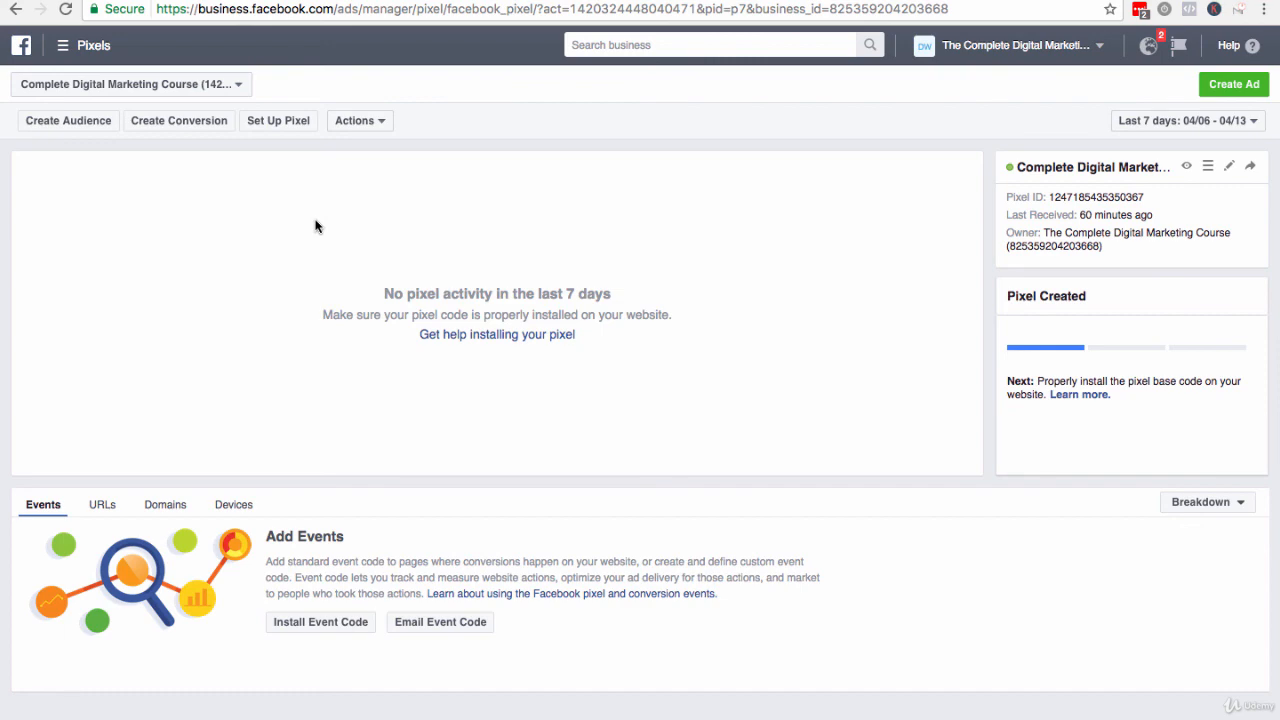
# Review the Facebook Pixel Helper page in the Chrome Web Store and return to the Pixel Caffeine plugin page on WordPress.org
pyautogui.click(408, 0)
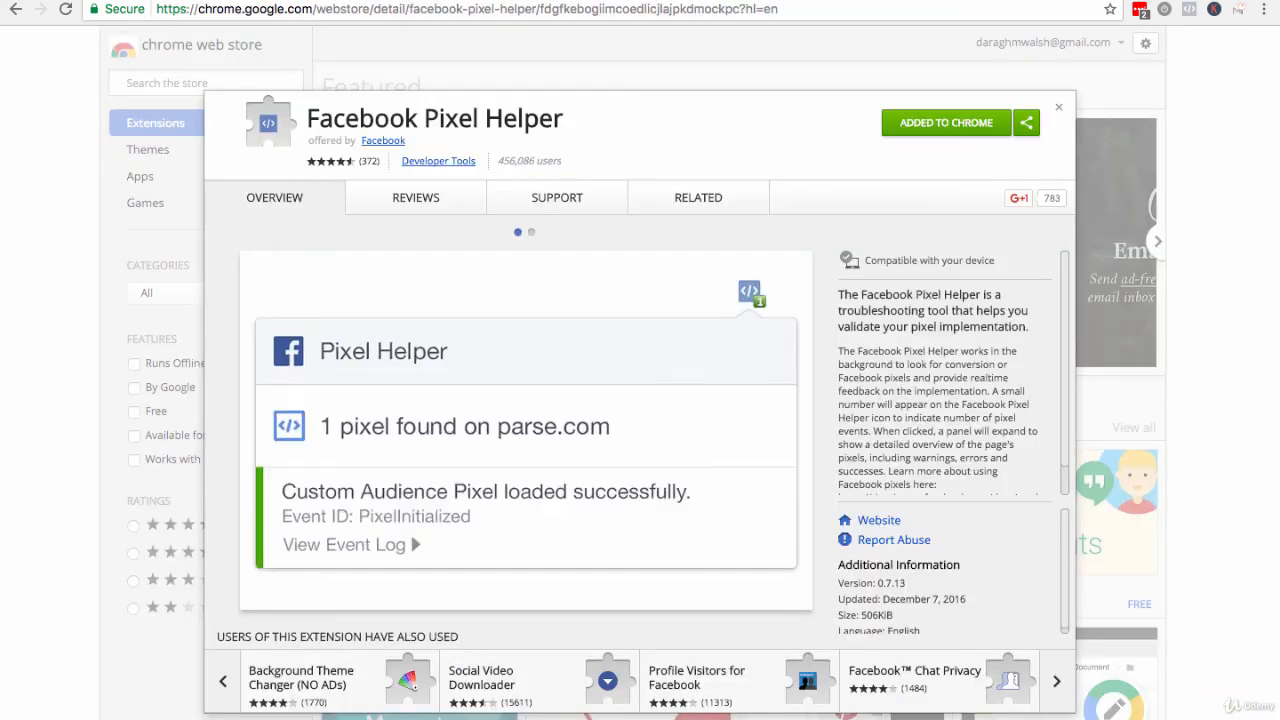
pyautogui.hotkey('ctrl', 'shift', 'Tab')
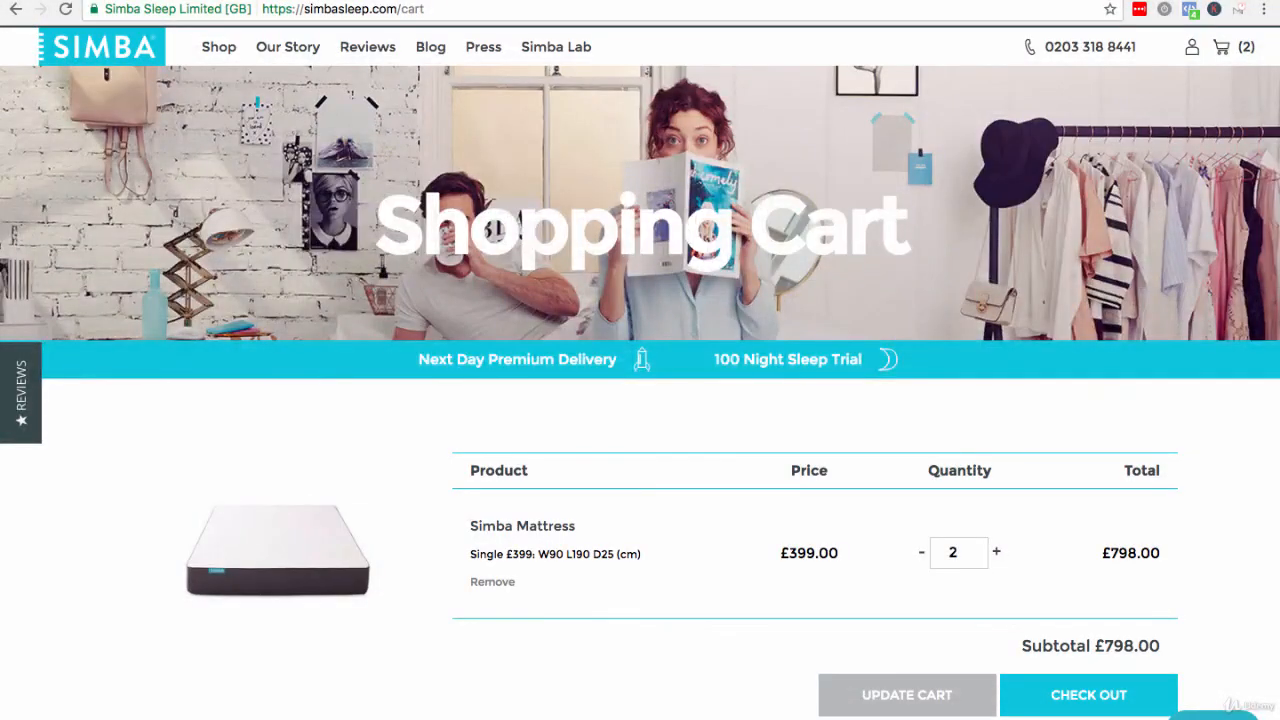
pyautogui.hotkey('ctrl', 'shift', 'Tab')
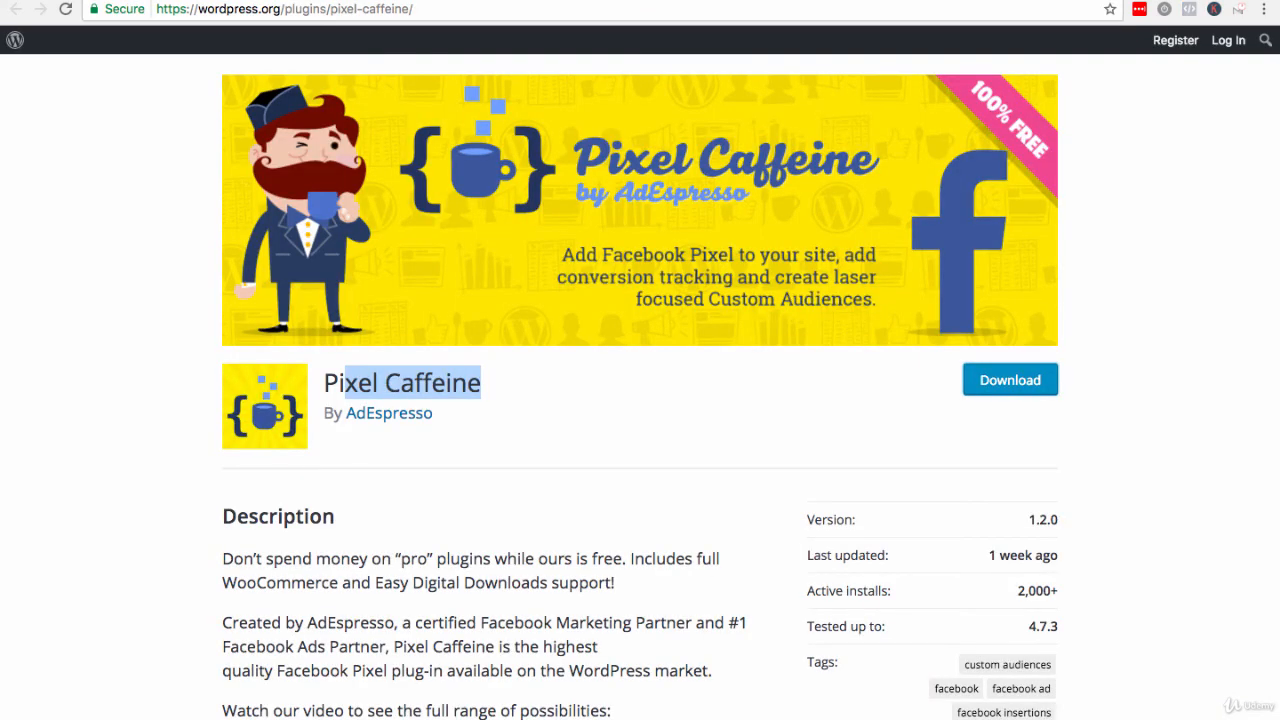